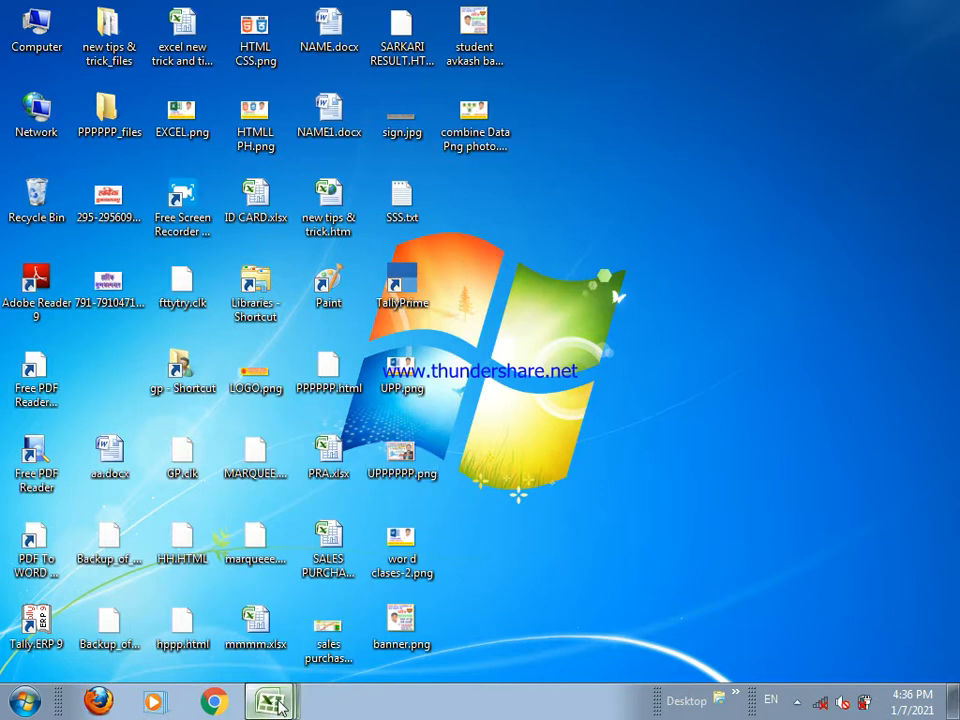
Step: Bring up the combine Data-2021 workbook and examine its diagram of Book 1, Book2 and Book3 feeding into Combine Data
left_click(261, 567)
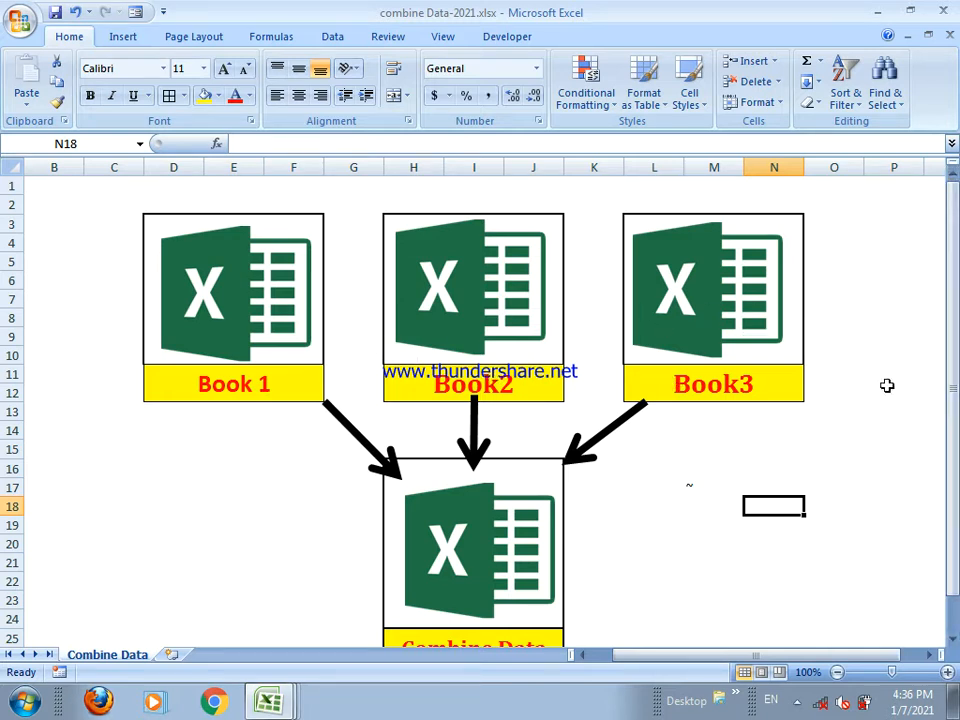
left_click_drag(953, 336, 954, 376)
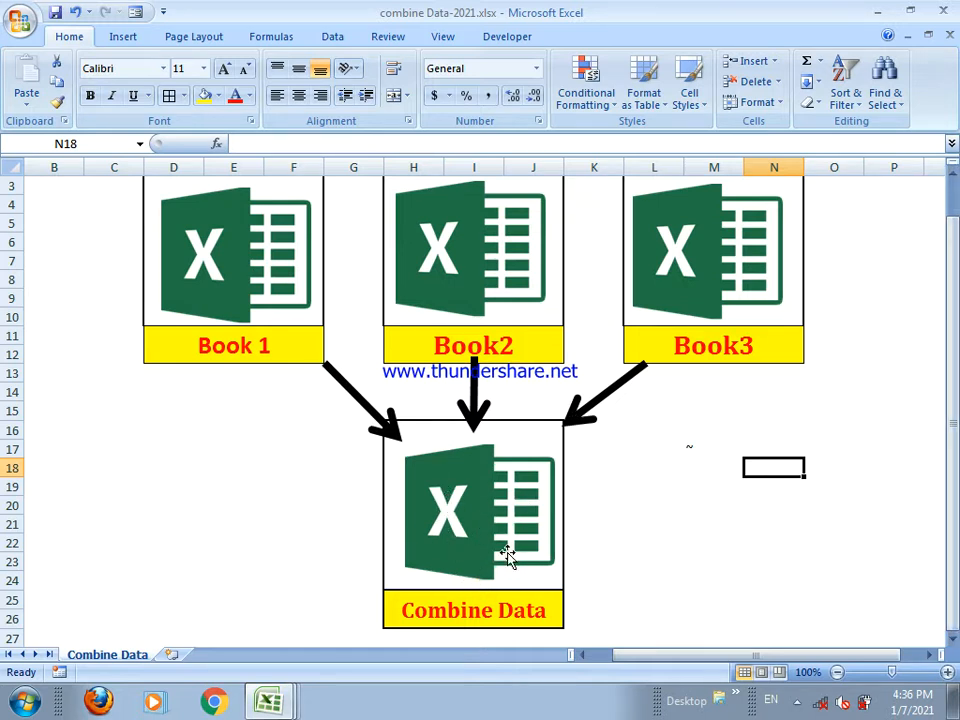
left_click(266, 490)
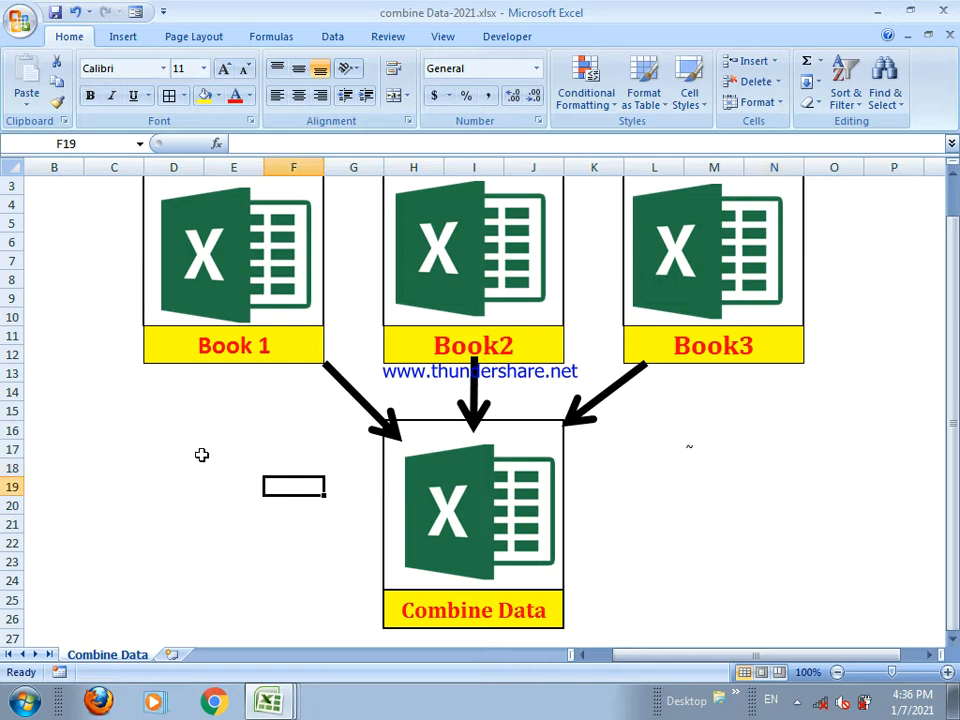
left_click(135, 413)
left_click(167, 498)
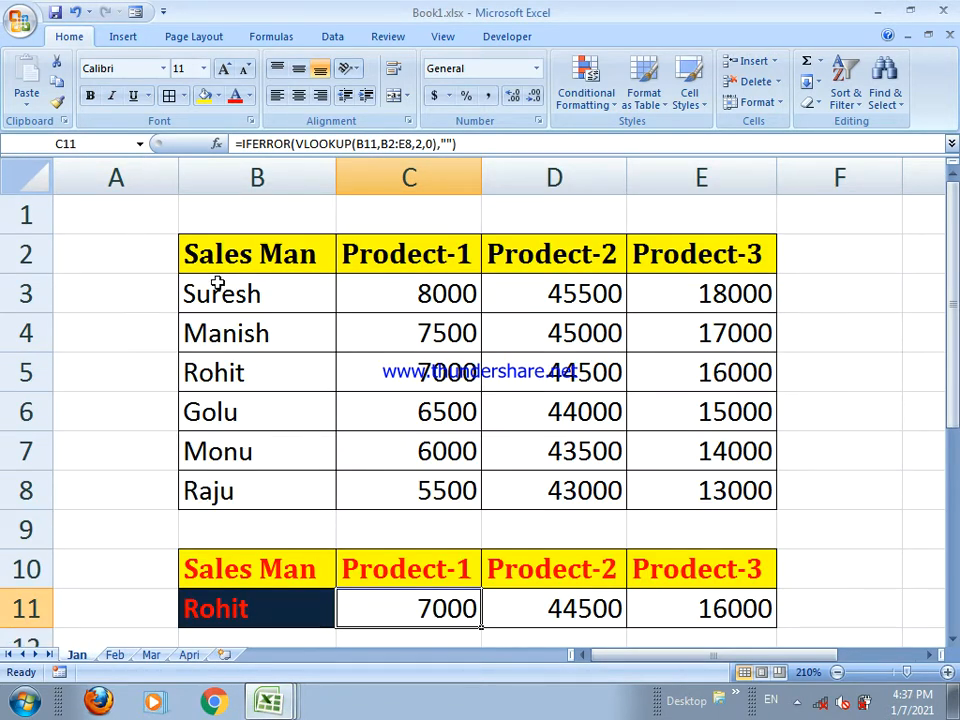
Step: Review the Sales Man and Prodect-1 to Prodect-3 headings of the sales table on Book1's Jan sheet
left_click(264, 253)
left_click(407, 255)
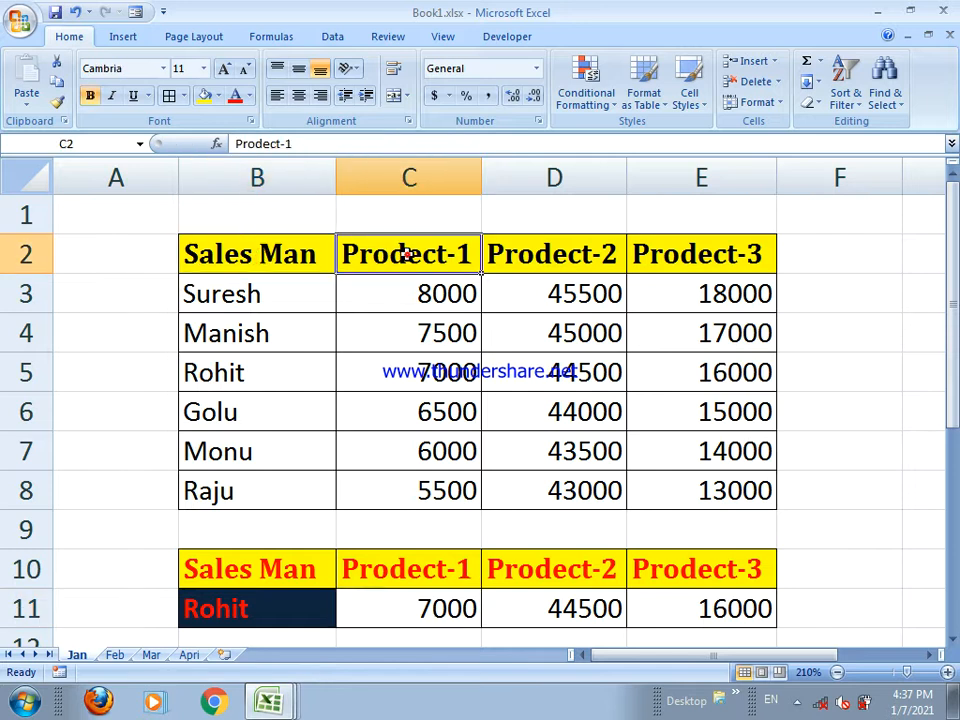
left_click(523, 261)
left_click(683, 258)
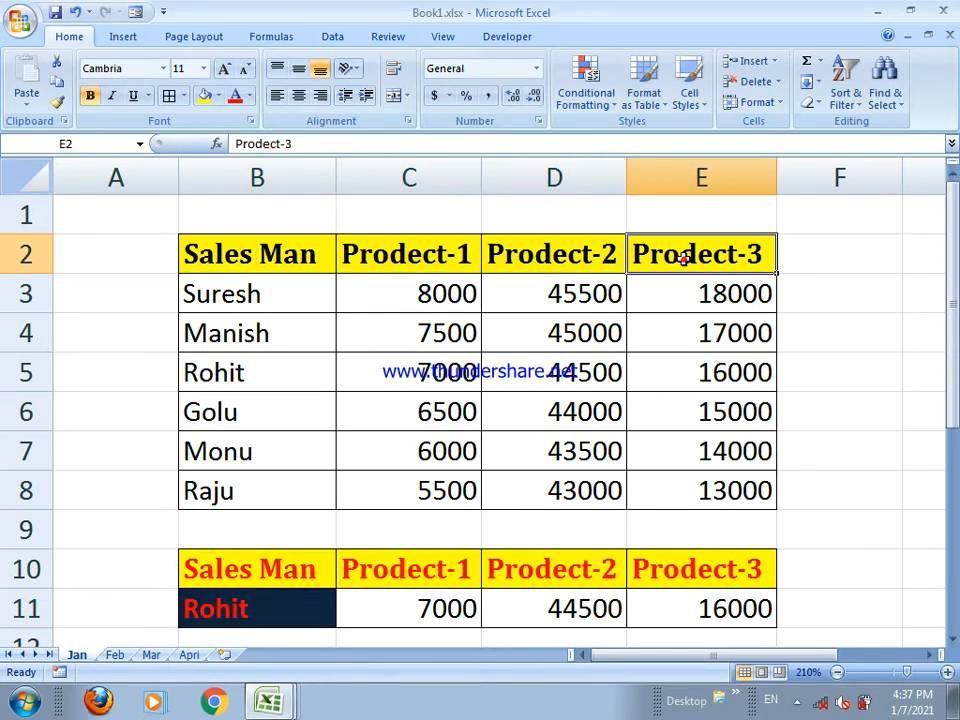
left_click_drag(683, 258, 461, 281)
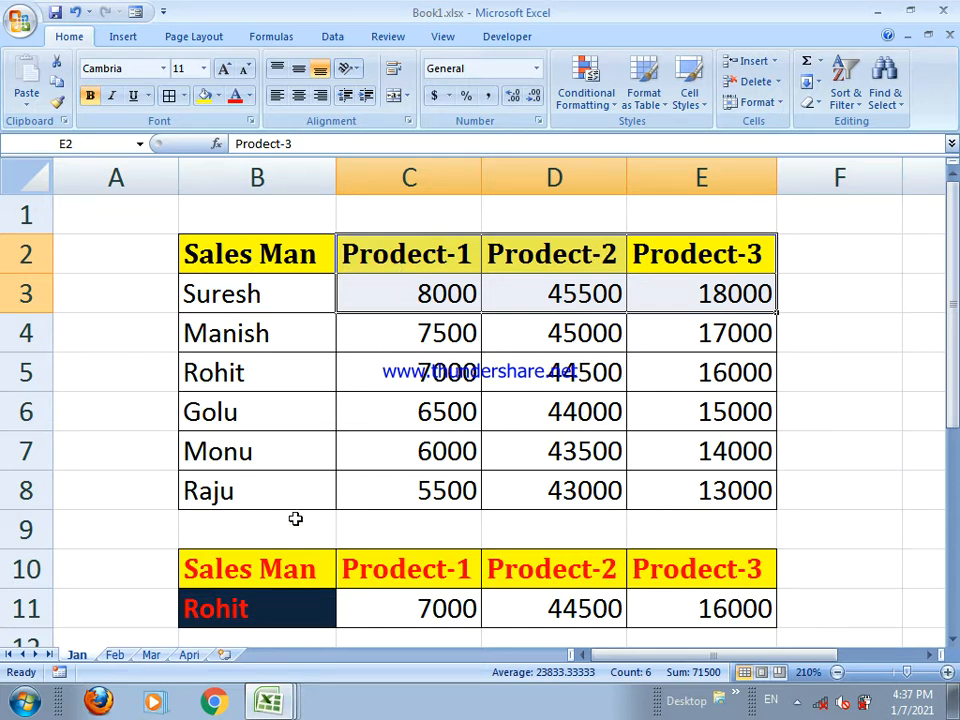
Step: Set the Sales Man lookup cell B11 on the Jan sheet to the salesman listed in row 8, and check the Sub Total
left_click(262, 609)
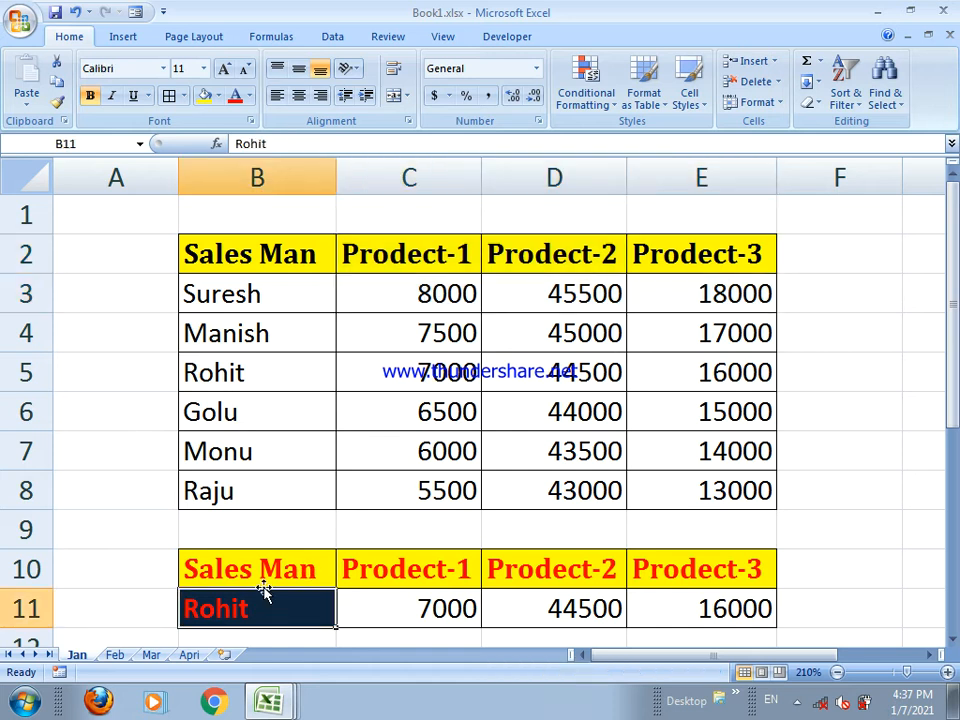
type("r")
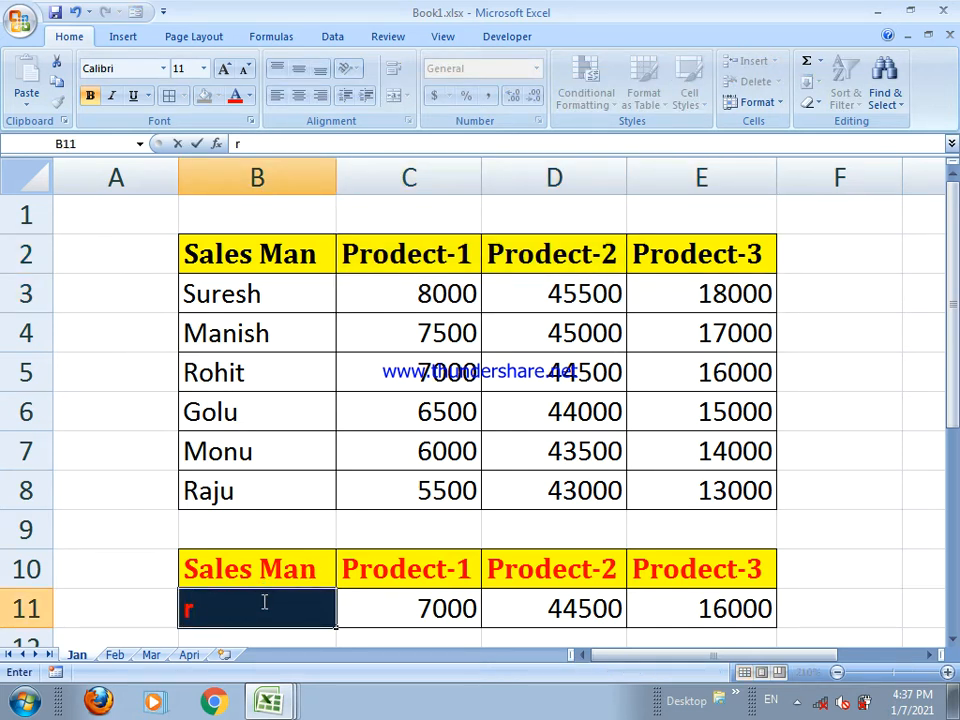
type("aju")
key("Return")
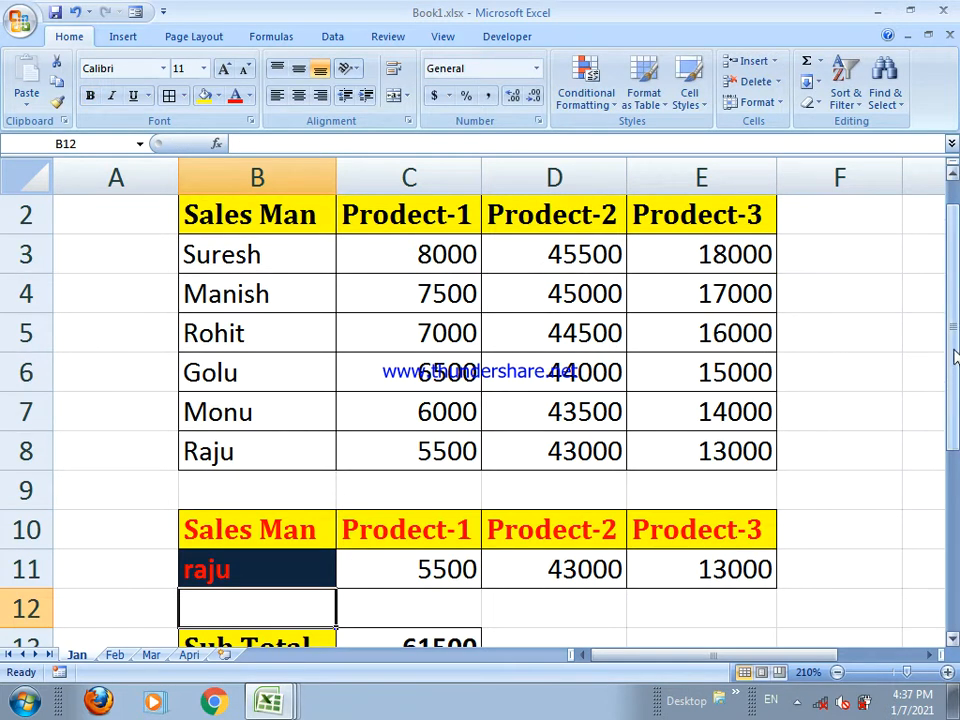
left_click_drag(953, 357, 953, 400)
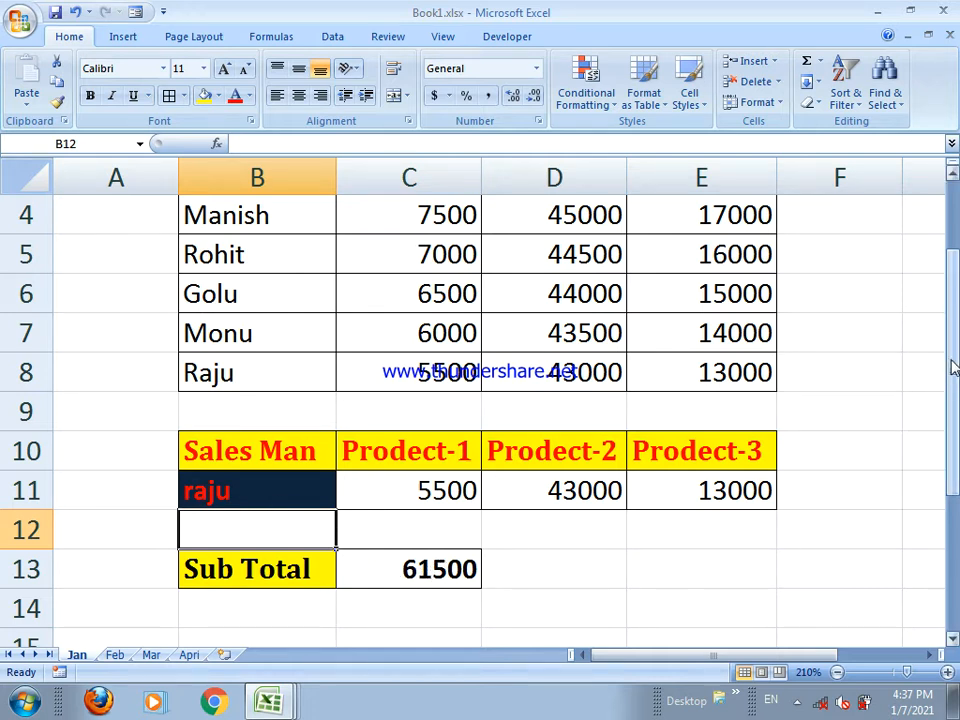
left_click_drag(953, 355, 955, 307)
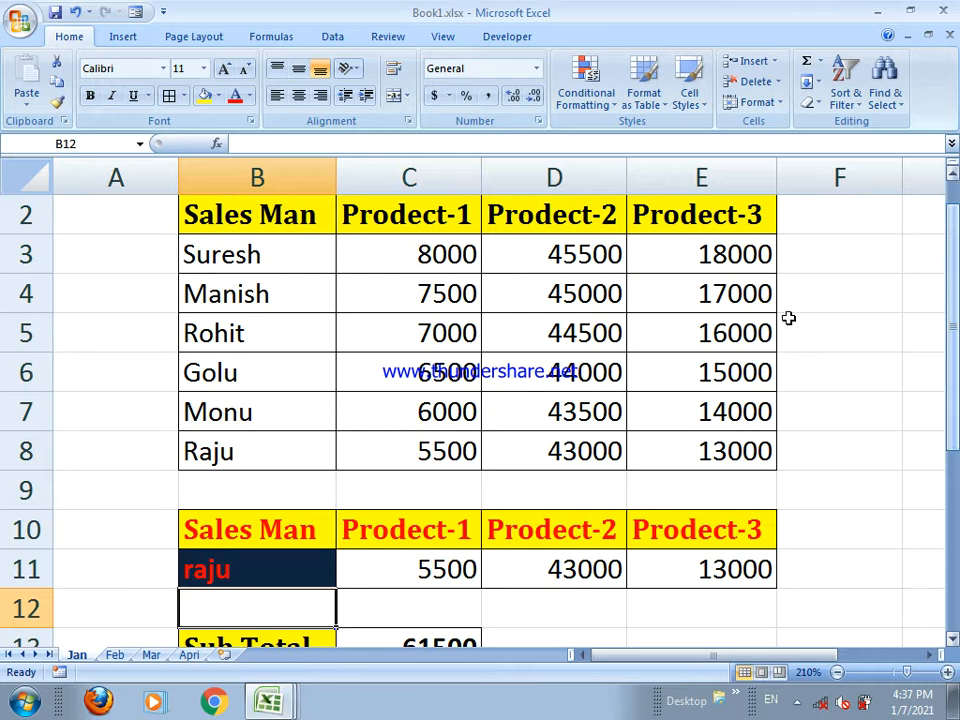
left_click_drag(953, 386, 953, 410)
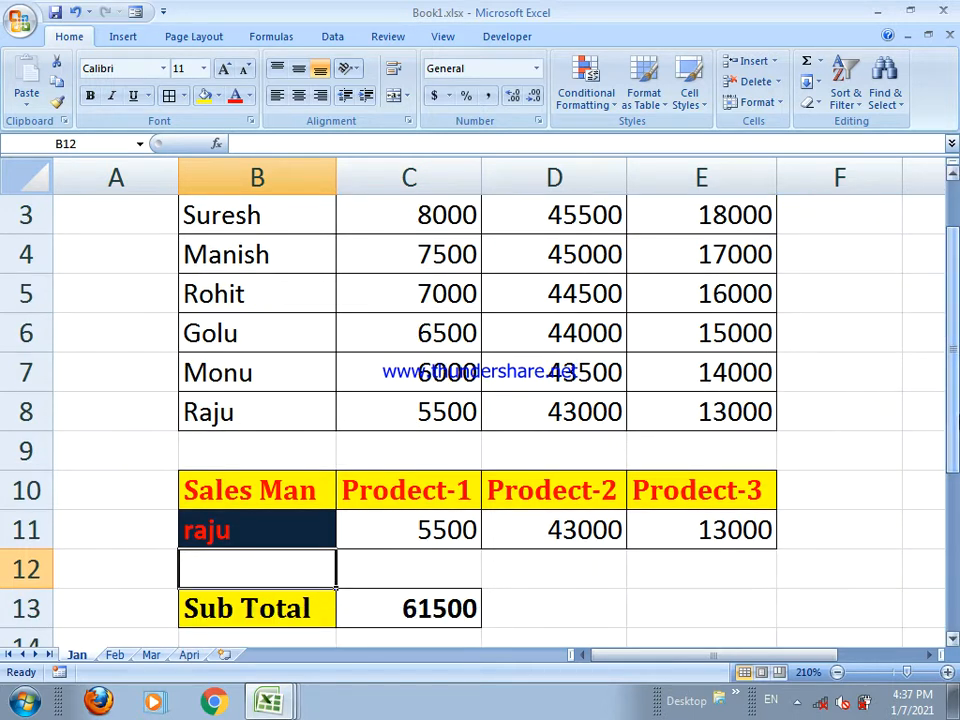
Step: Set the Sales Man lookup cell B11 on the Mar sheet to the salesman listed in row 7
left_click(118, 655)
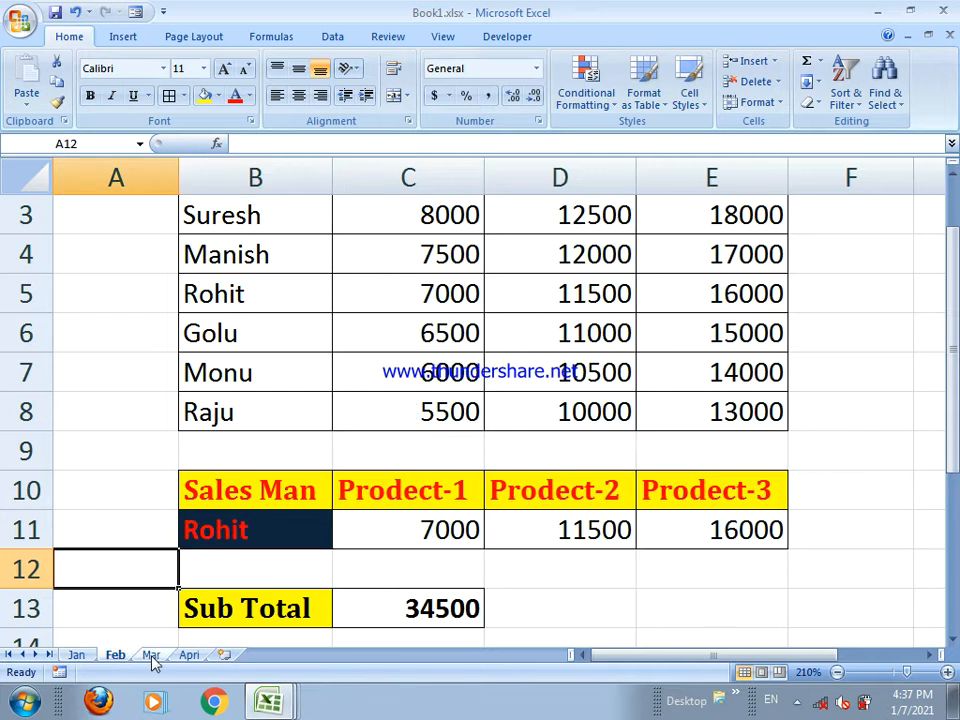
left_click(151, 655)
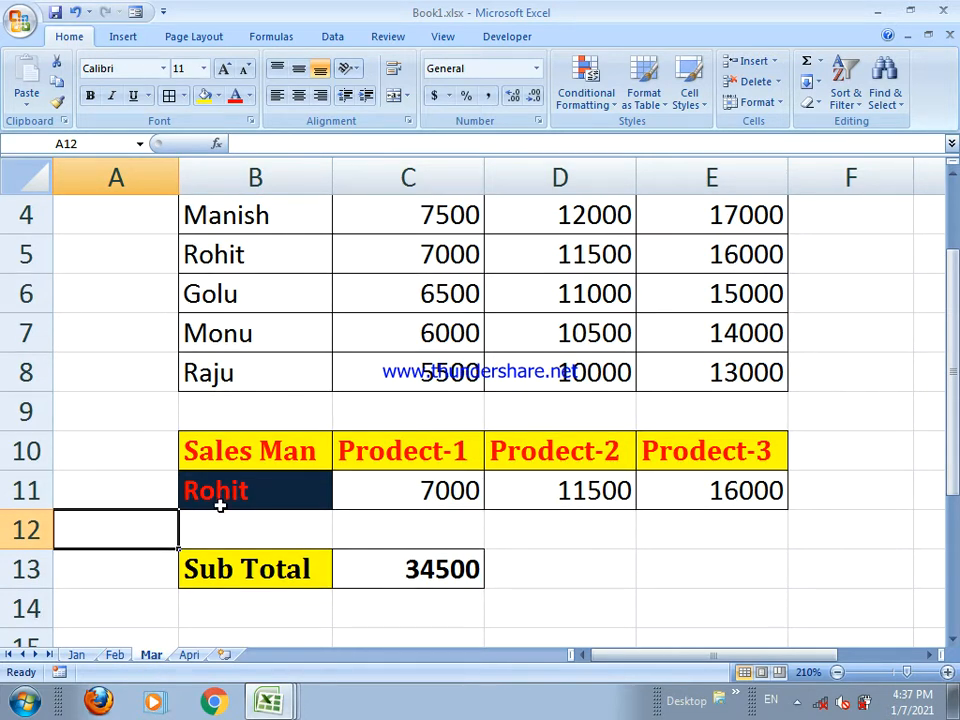
left_click(219, 503)
type("monu")
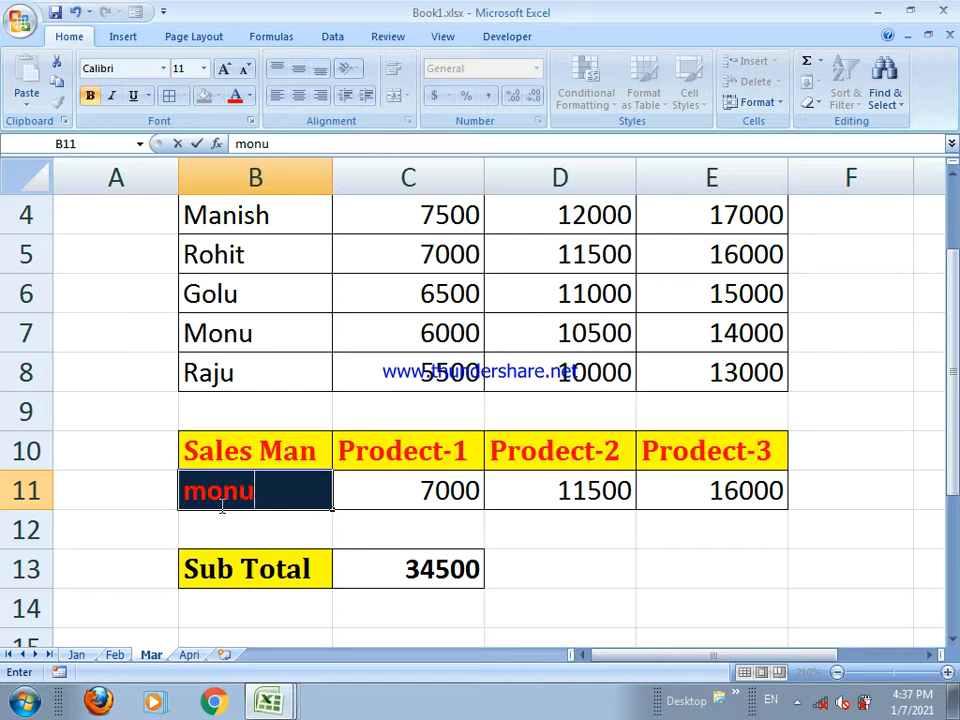
key("Return")
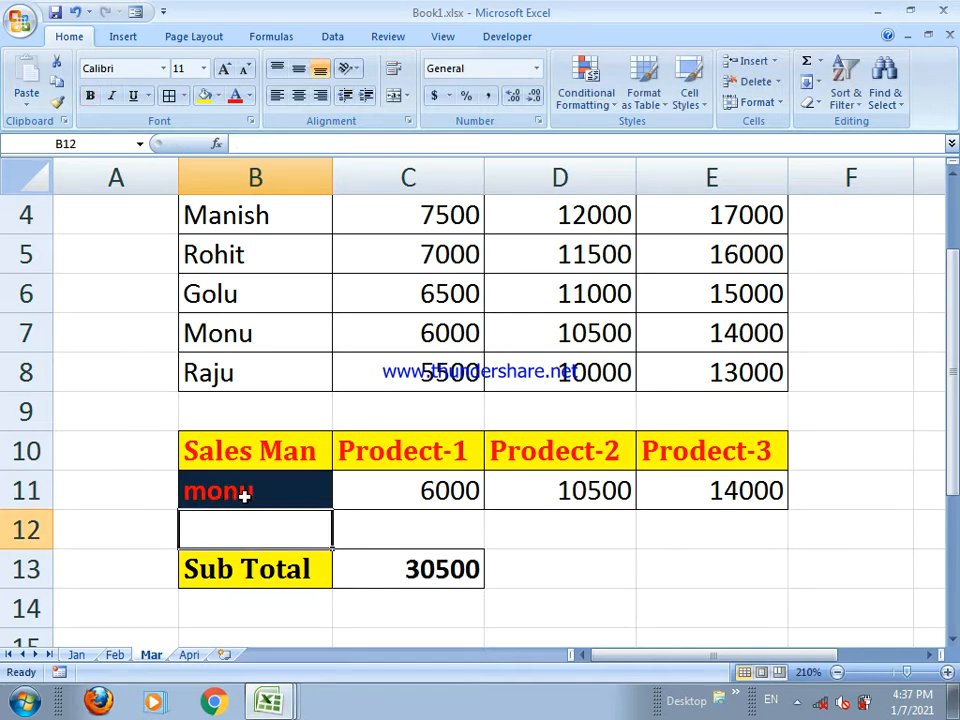
left_click(244, 495)
Step: Set the Sales Man lookup cell B11 on the Apri sheet to the salesman listed in row 6
left_click(189, 656)
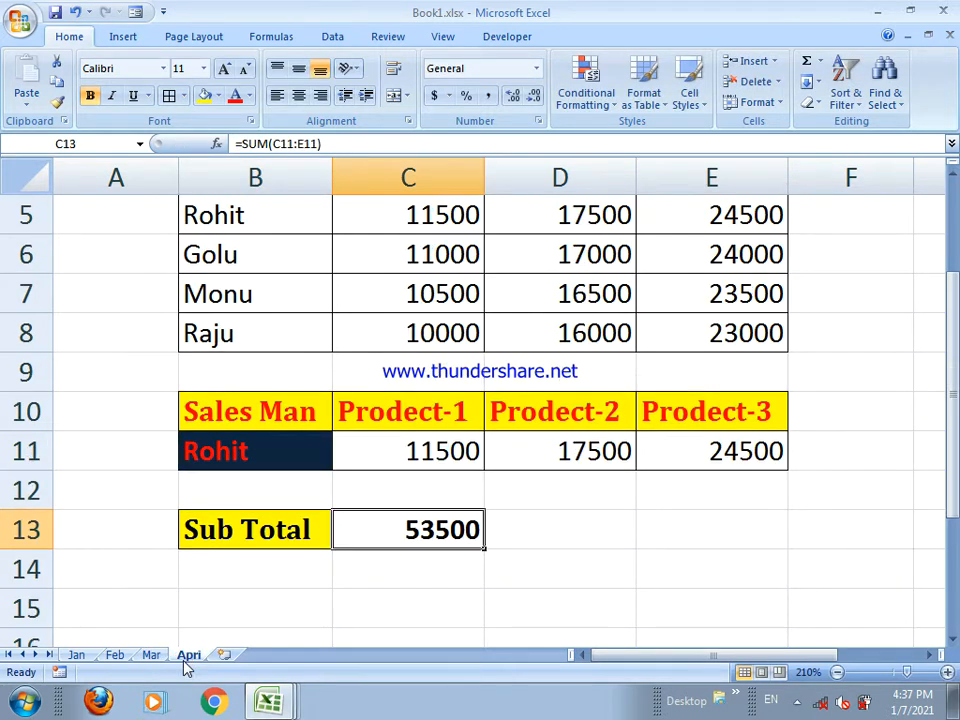
left_click(220, 465)
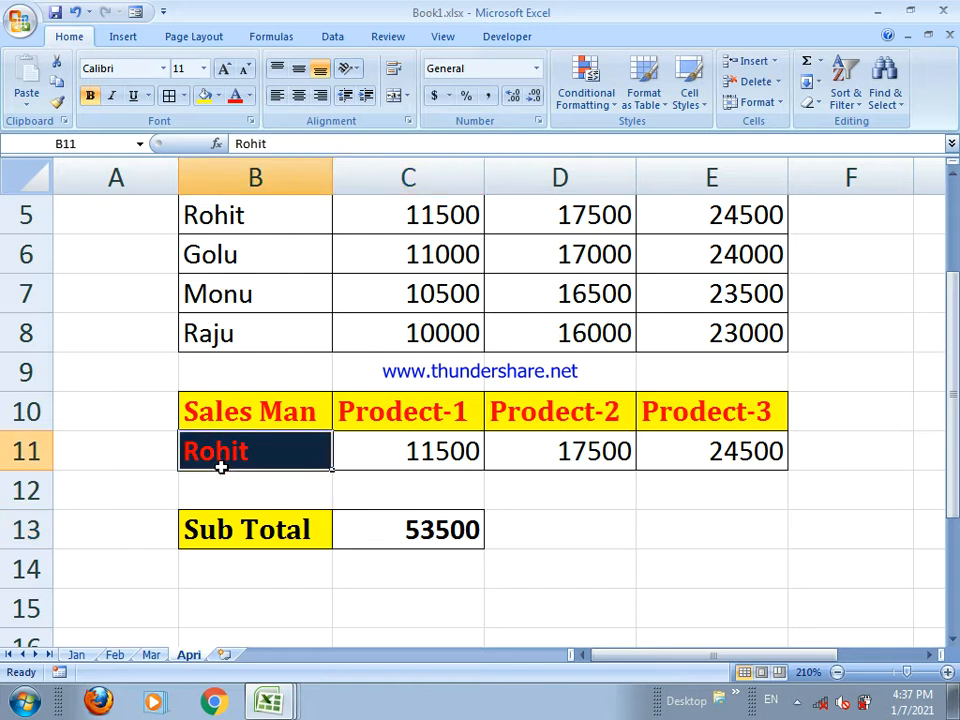
type("g")
key("BackSpace")
type("g")
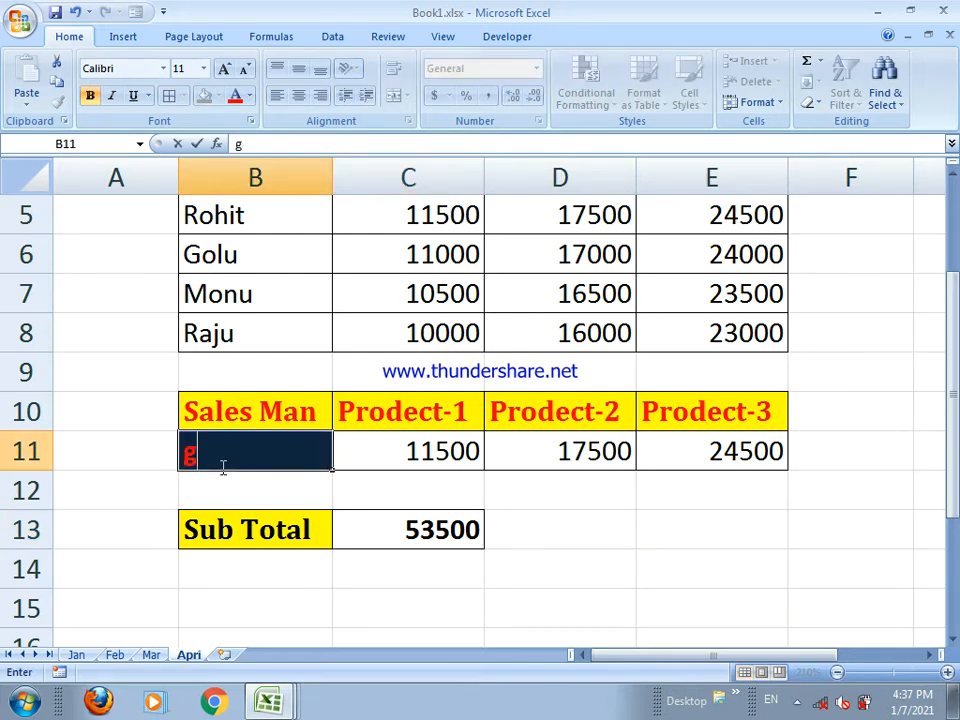
type("olu")
key("Return")
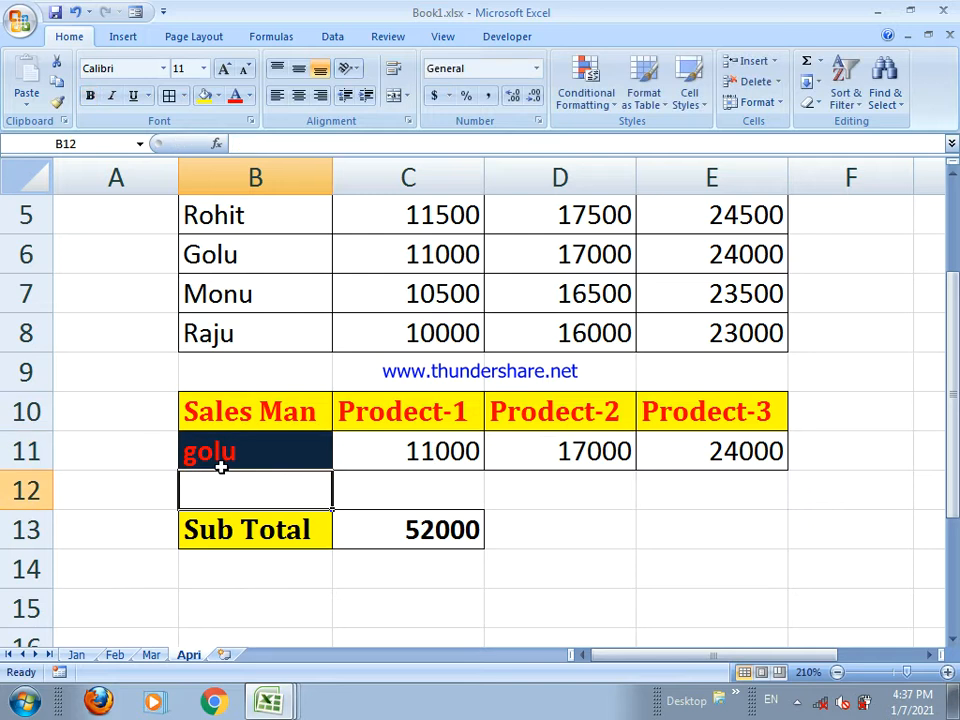
Step: Look through the Jan, Feb, Mar and Apri sheets of Book1 to compare their sales tables and lookup rows
left_click(78, 656)
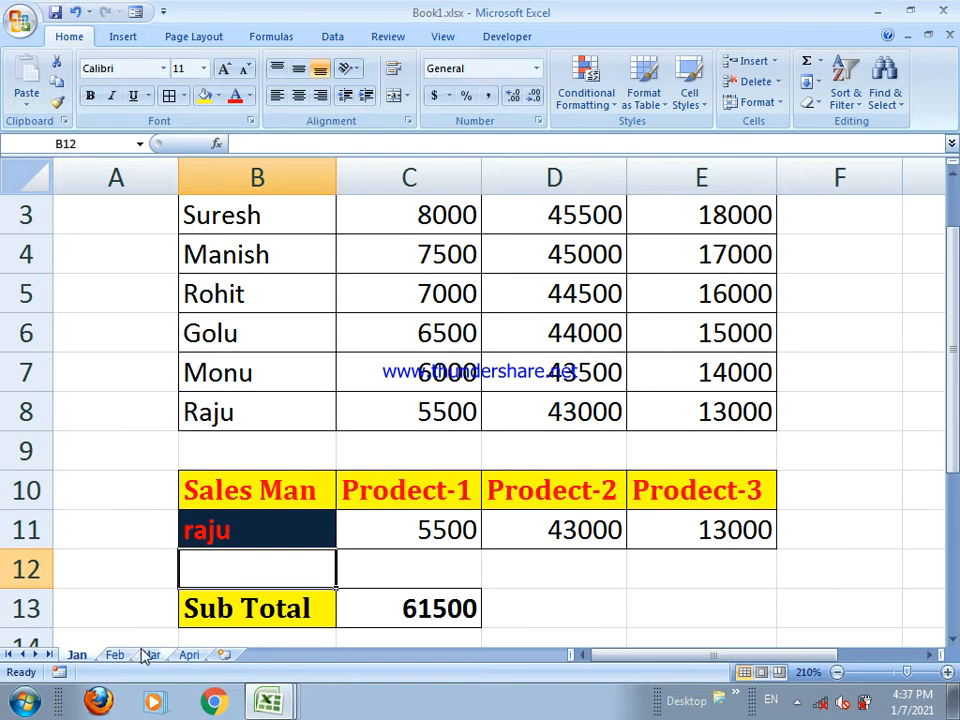
left_click(116, 657)
left_click(150, 656)
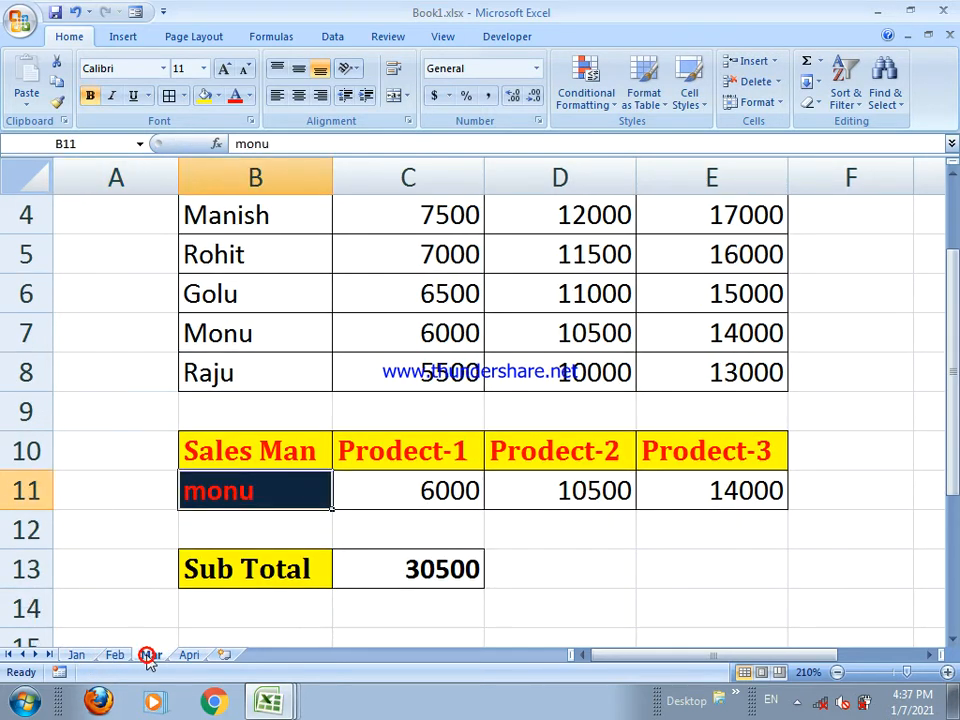
left_click(186, 656)
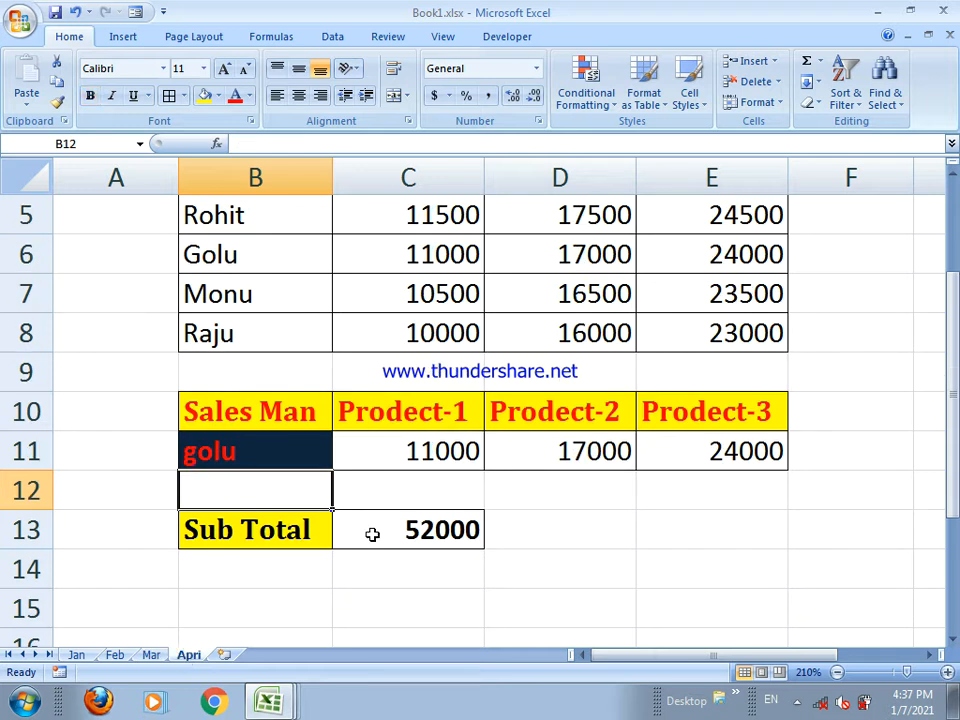
left_click_drag(950, 362, 950, 335)
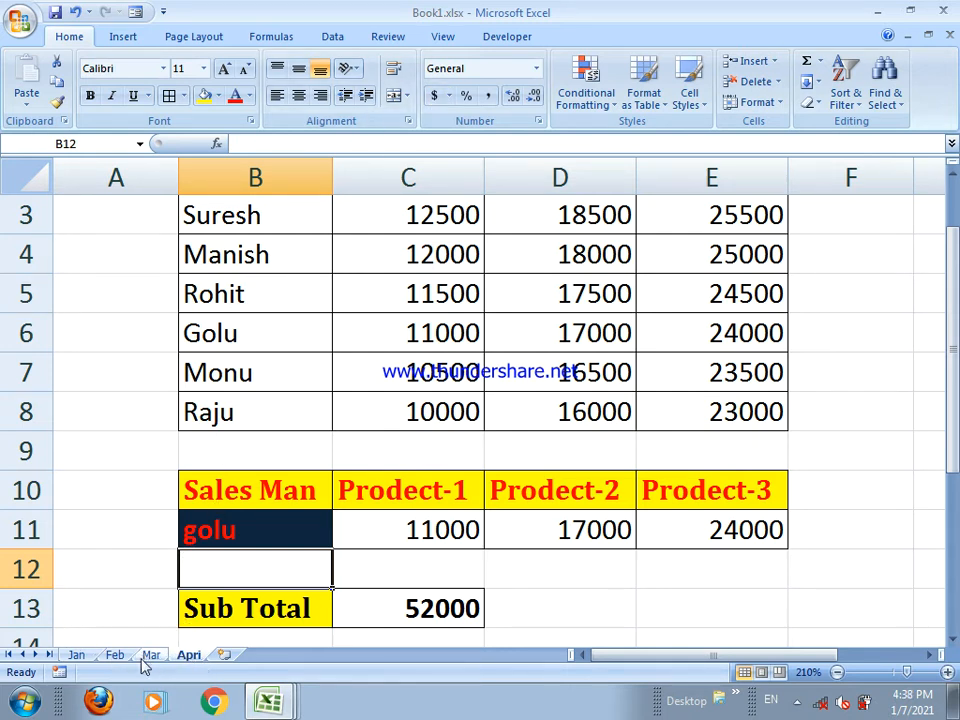
Step: View the monthly sales sheets in the Book2 and Book3 workbooks, then return to Book1
left_click(268, 701)
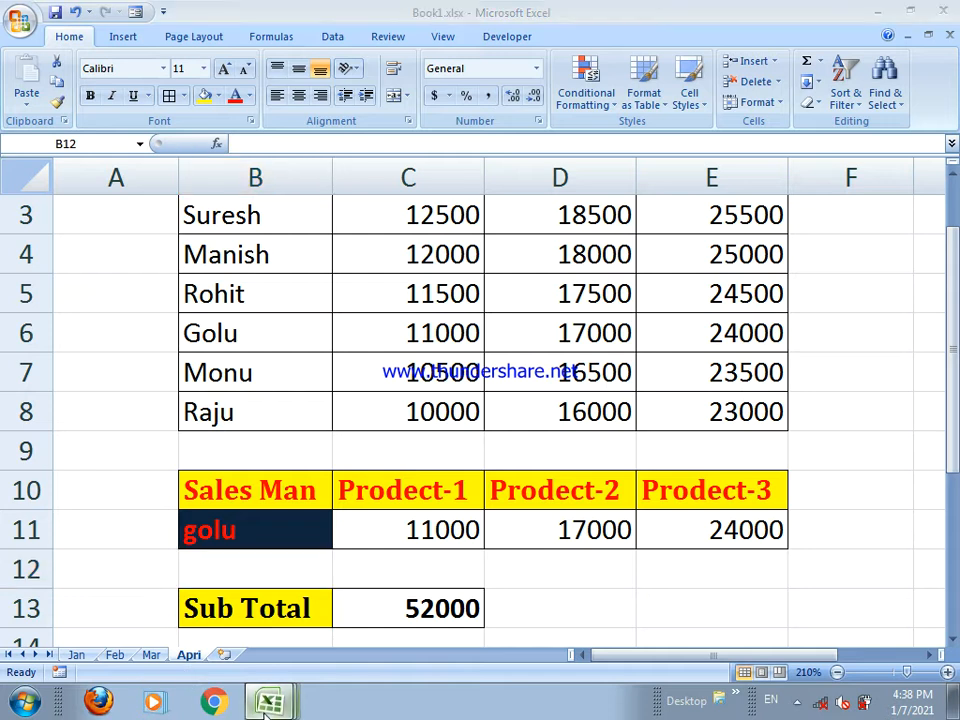
left_click(241, 630)
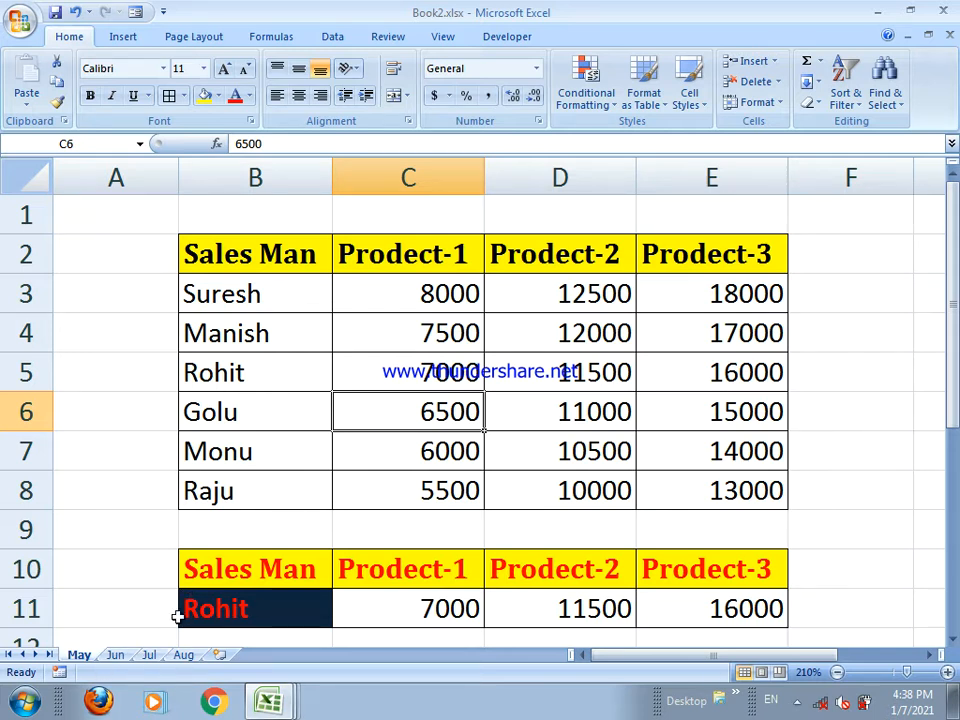
left_click(268, 702)
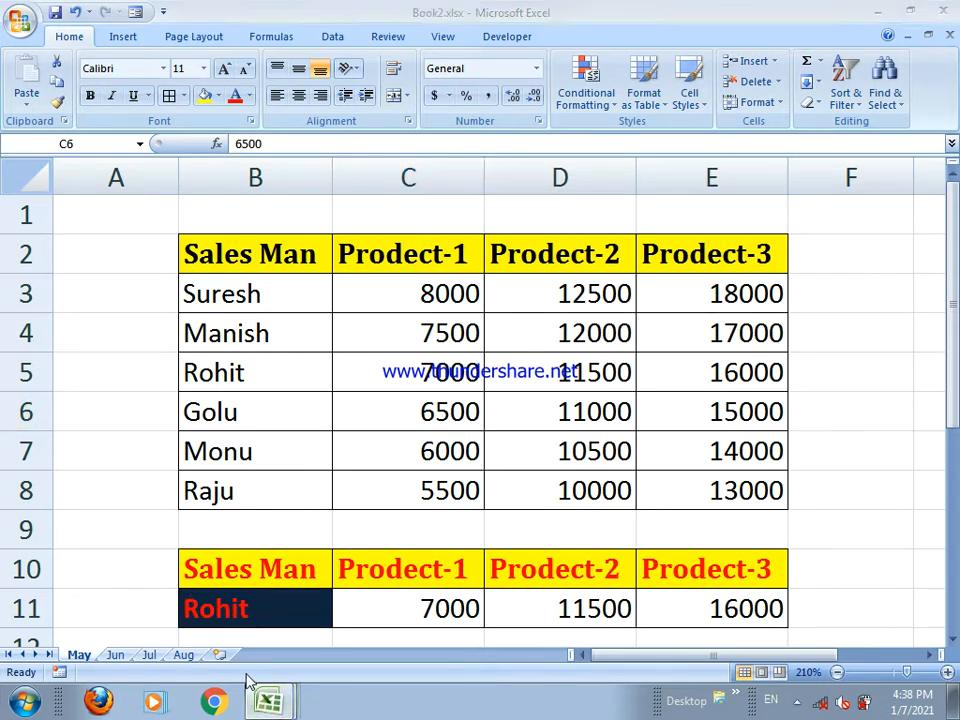
left_click(247, 672)
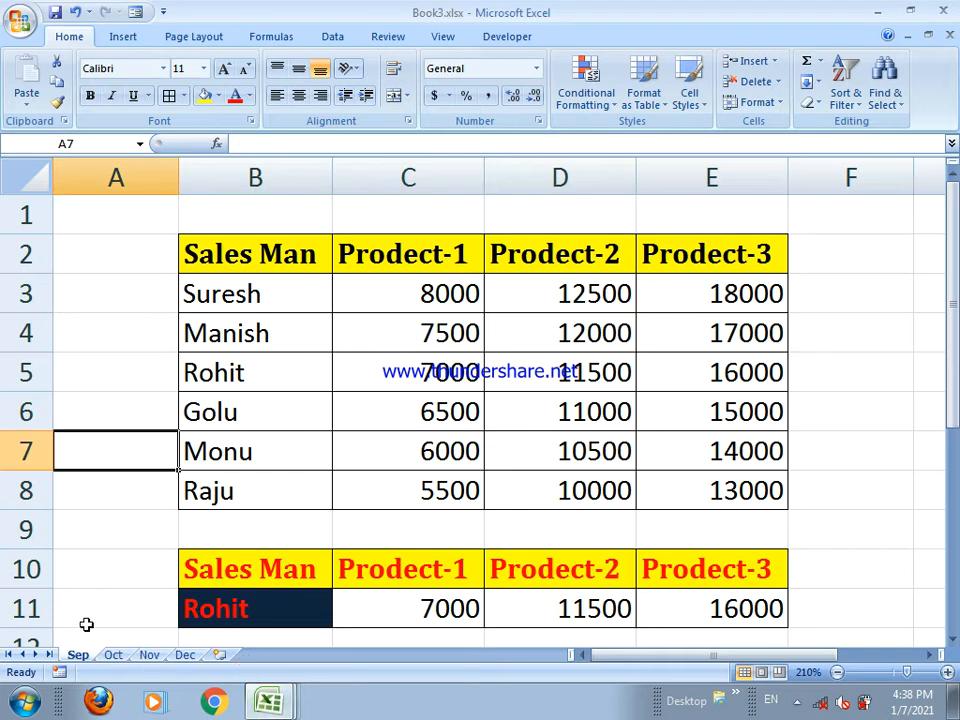
left_click(273, 708)
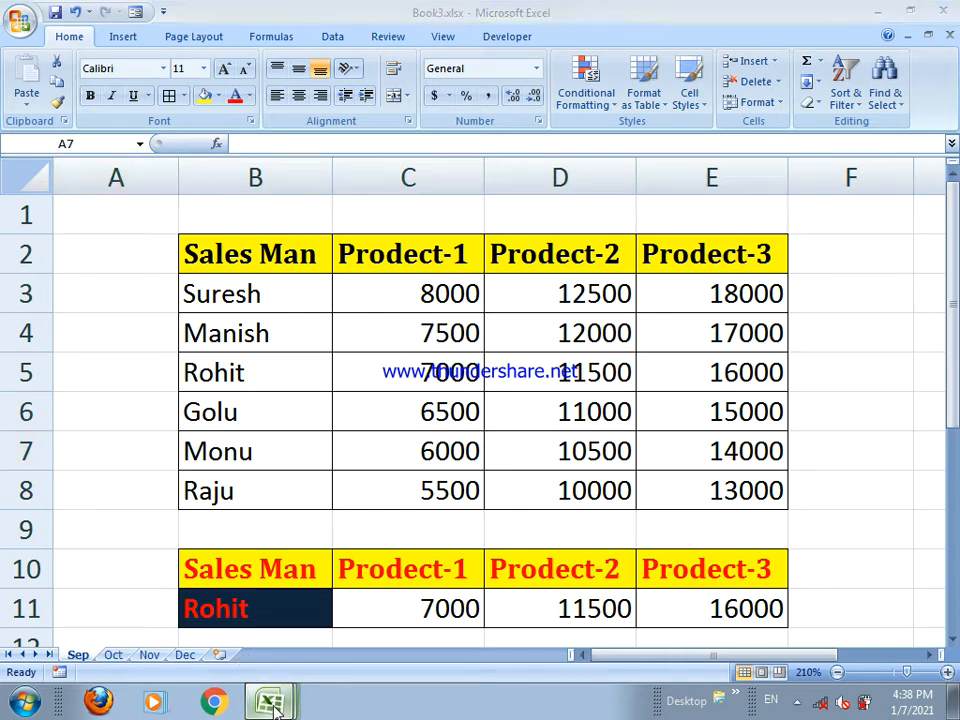
left_click(251, 608)
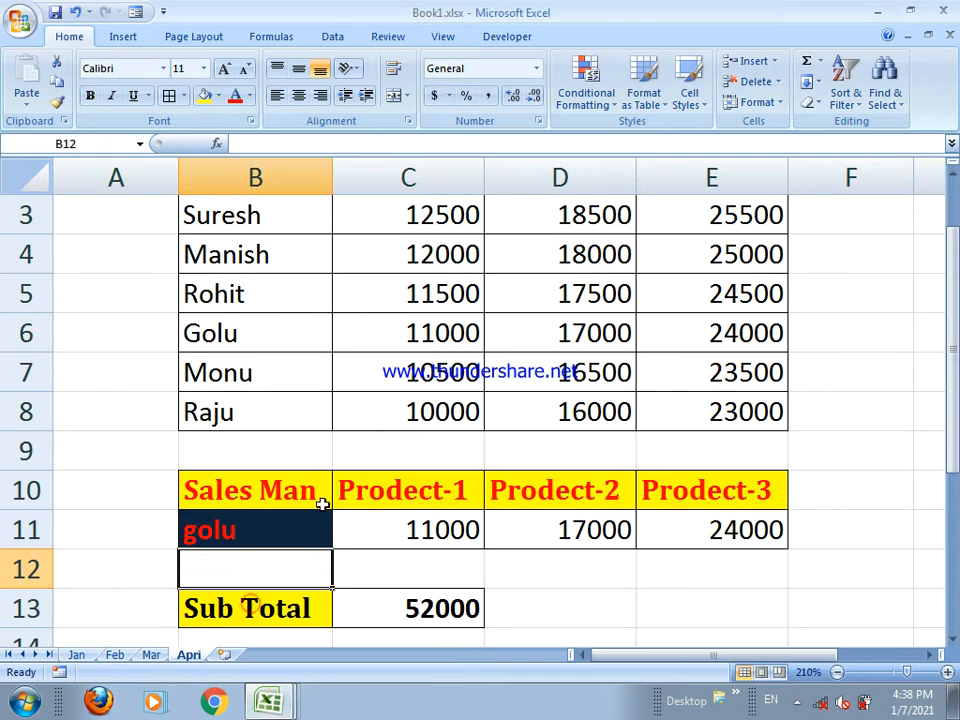
Step: In C11 of the Apri sheet, write the Prodect-1 lookup formula =VLOOKUP(B11,B2:E8,2,0)
left_click_drag(951, 406, 951, 397)
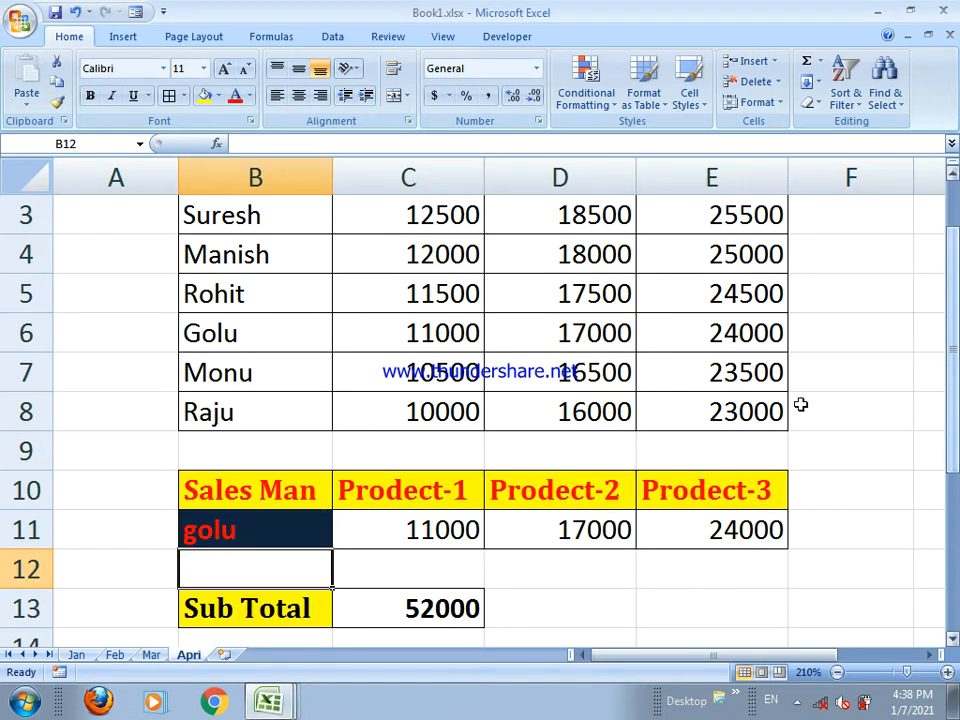
left_click(391, 531)
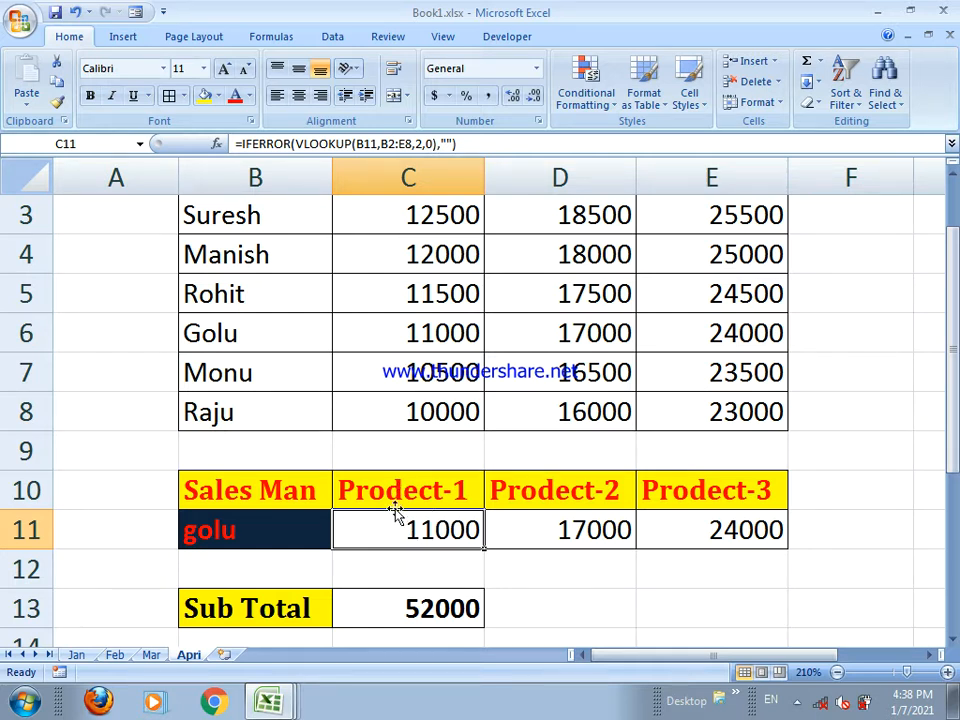
type("=vl")
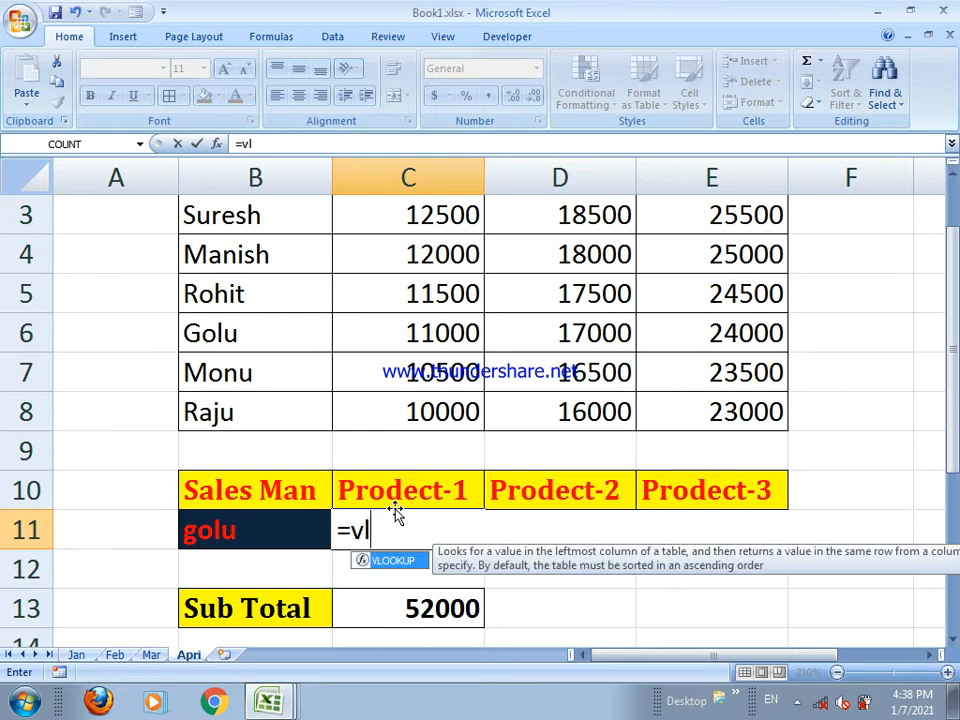
key("Tab")
left_click(291, 529)
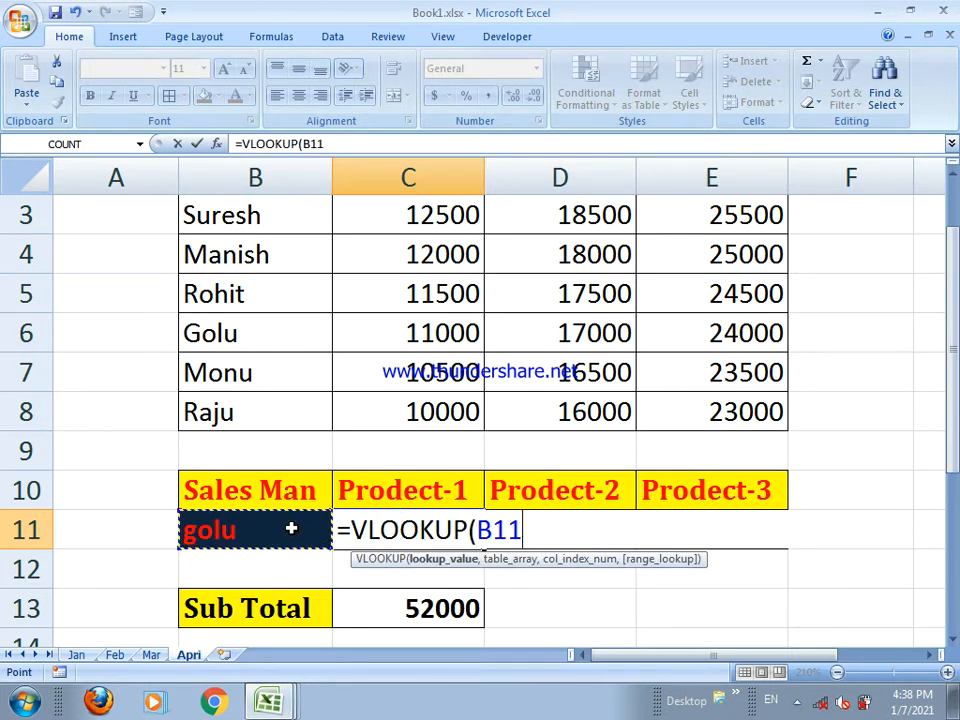
type(",")
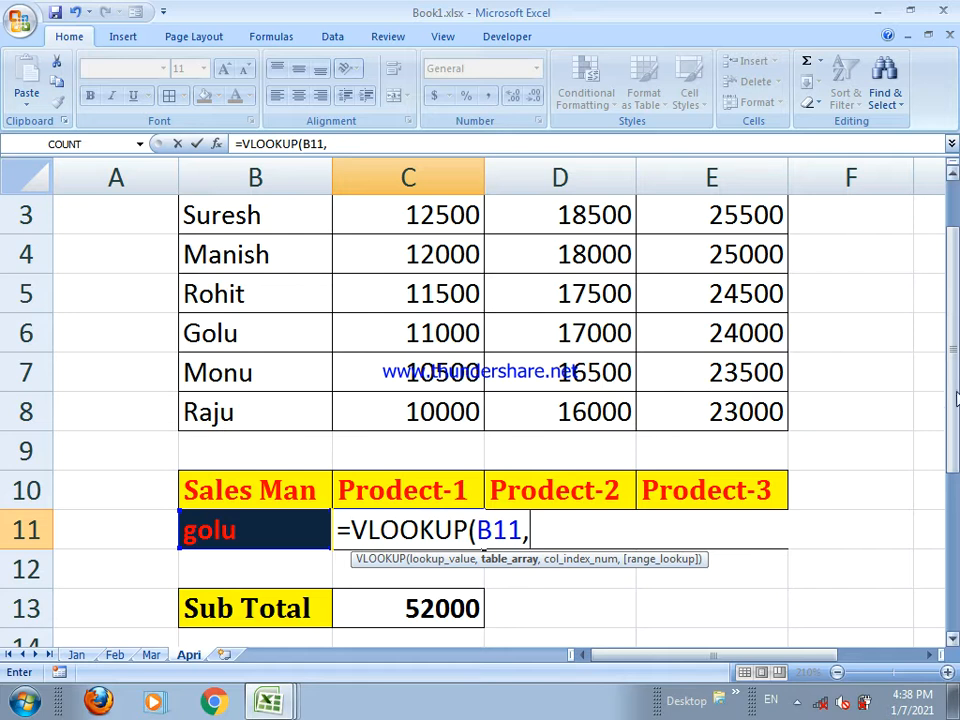
left_click_drag(952, 385, 950, 328)
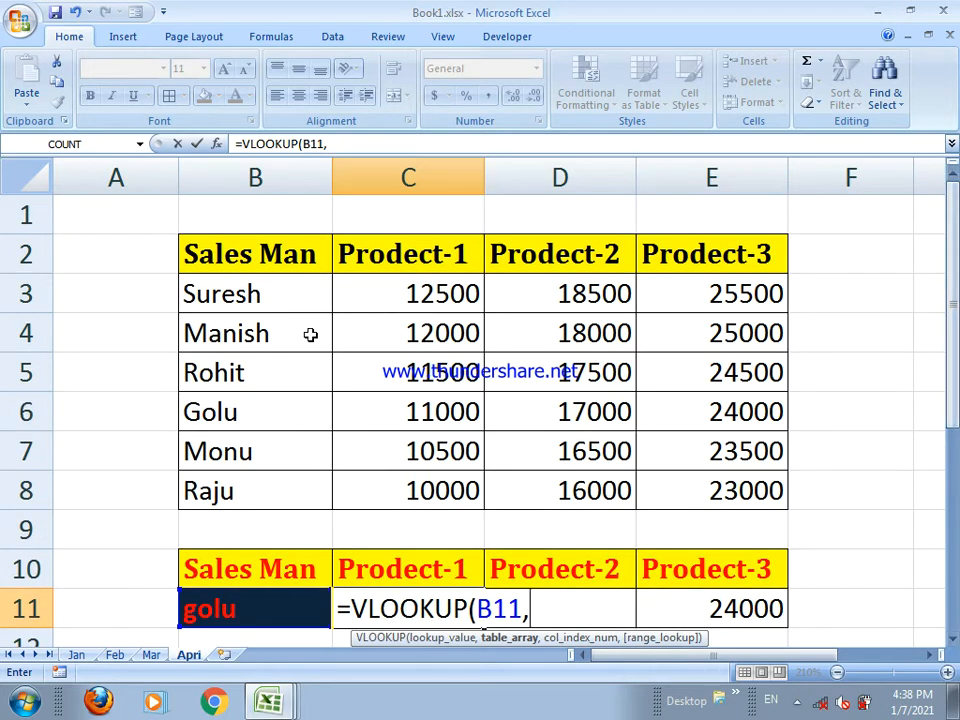
left_click_drag(257, 248, 690, 491)
type(",")
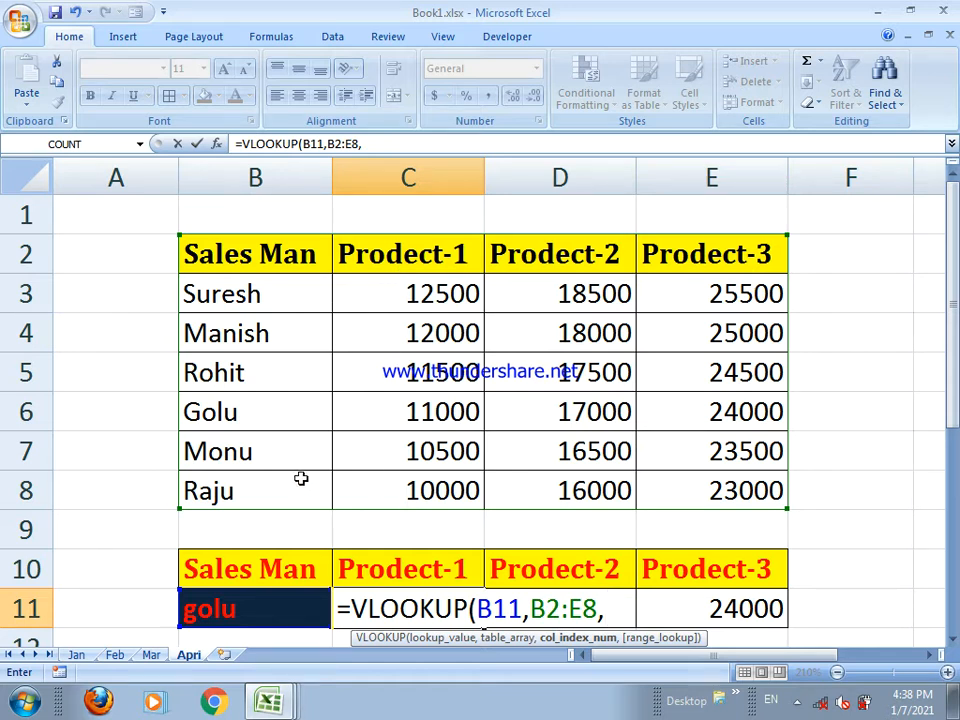
type("2,0")
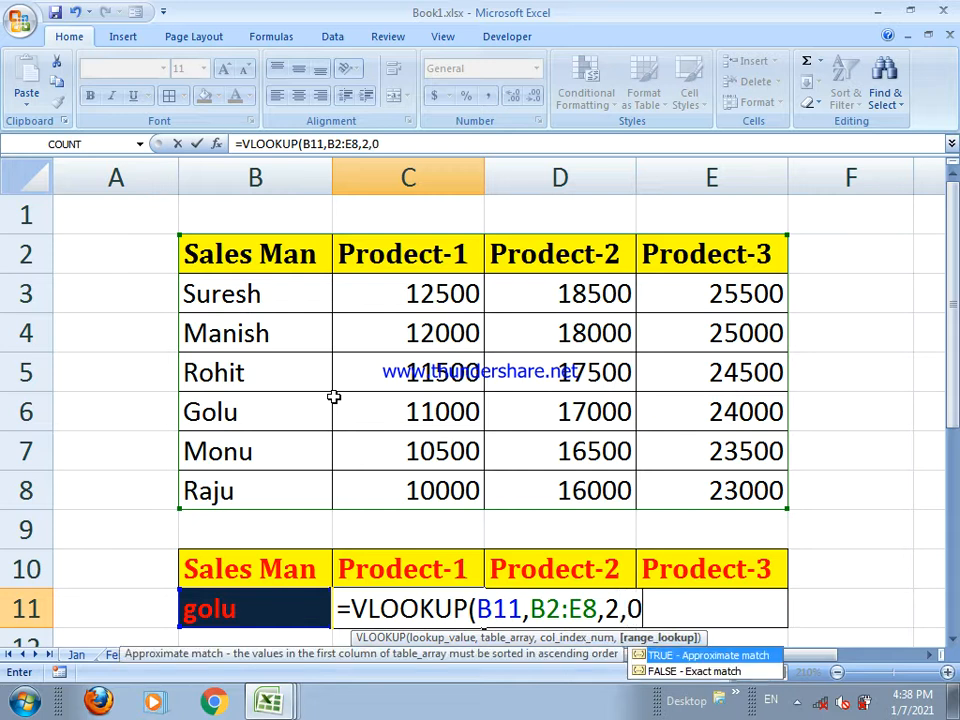
type(")")
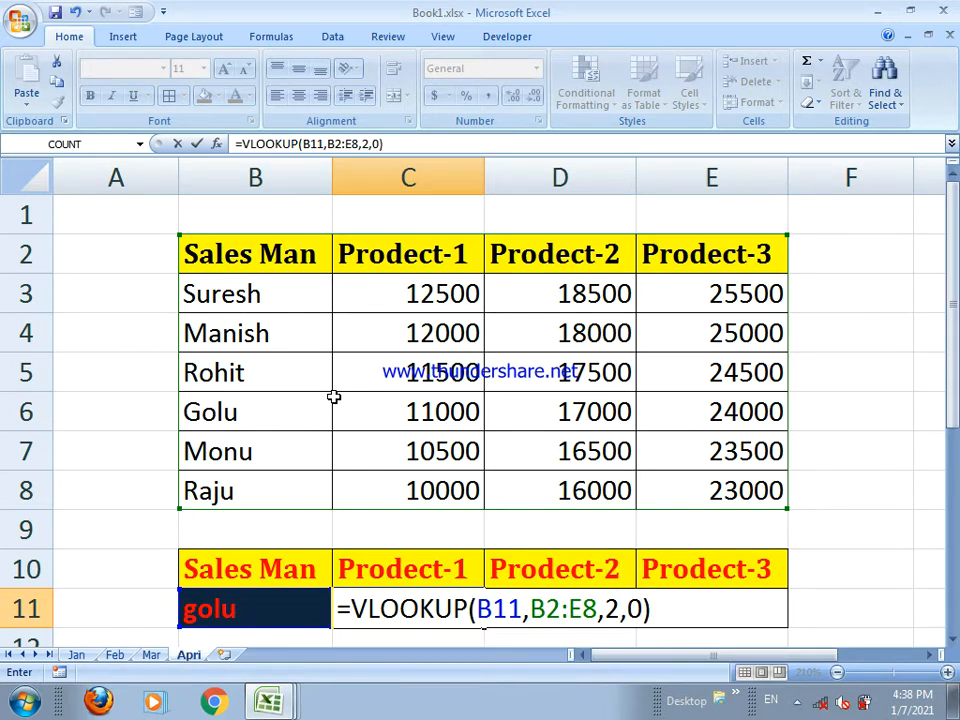
Step: Wrap the C11 lookup in IFERROR with an empty-text fallback, giving =IFERROR(VLOOKUP(B11,B2:E8,2,0),"")
left_click(350, 608)
type("ifer")
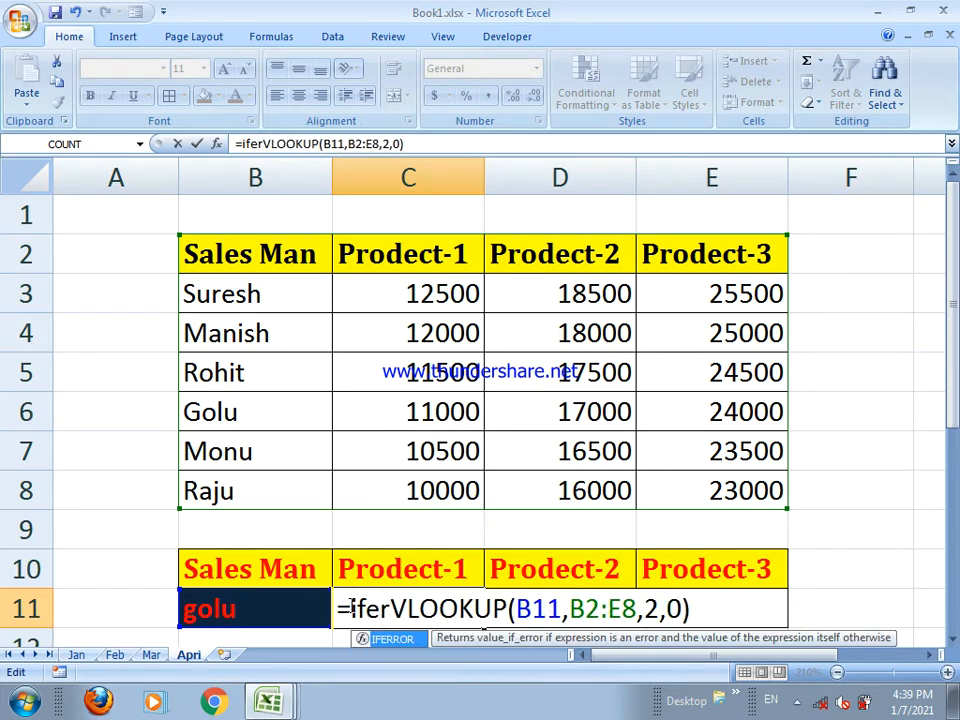
key("Tab")
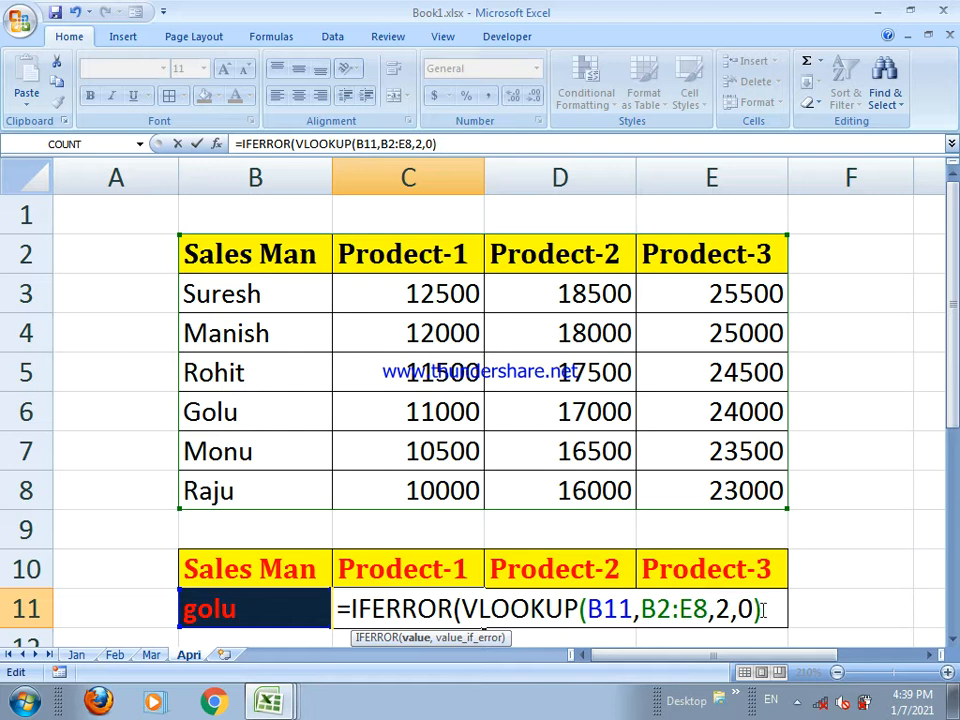
type(",\"")
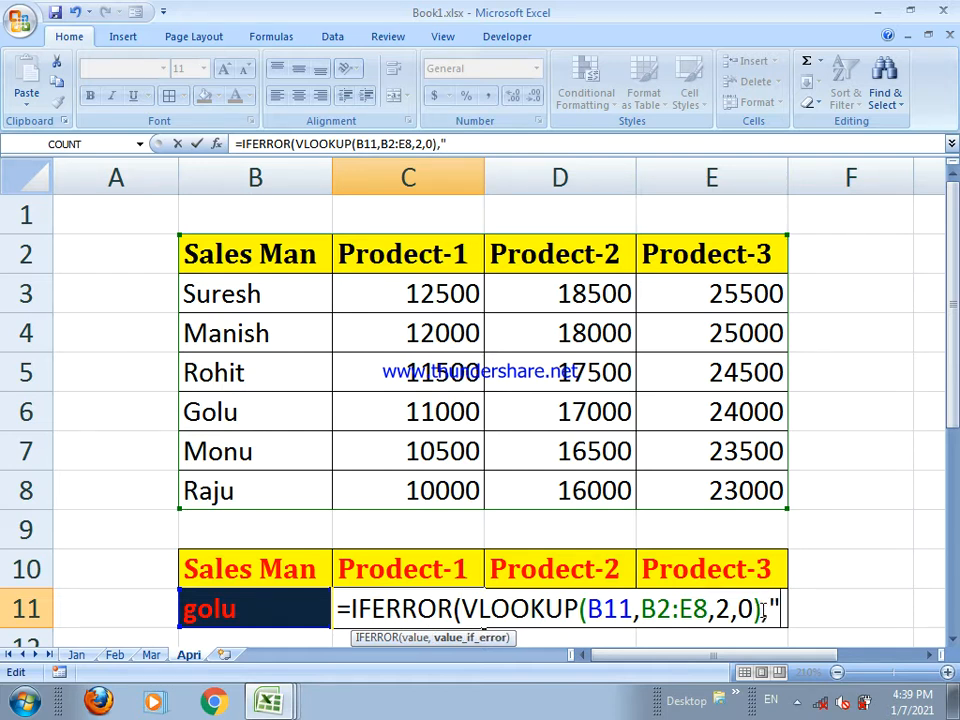
type("\"))")
key("Return")
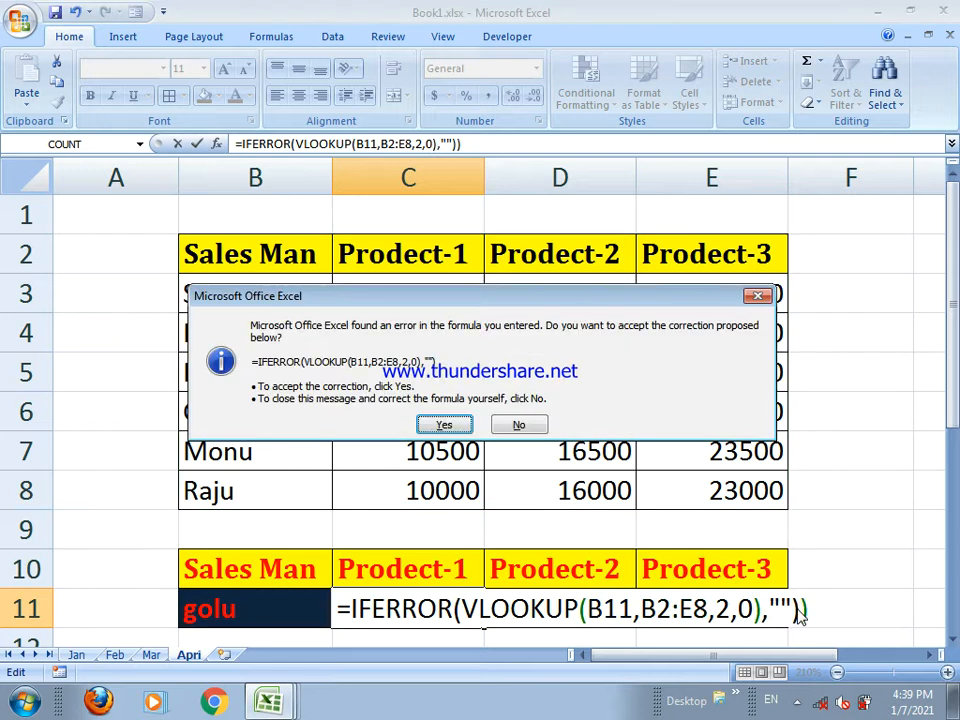
key("Return")
left_click(407, 568)
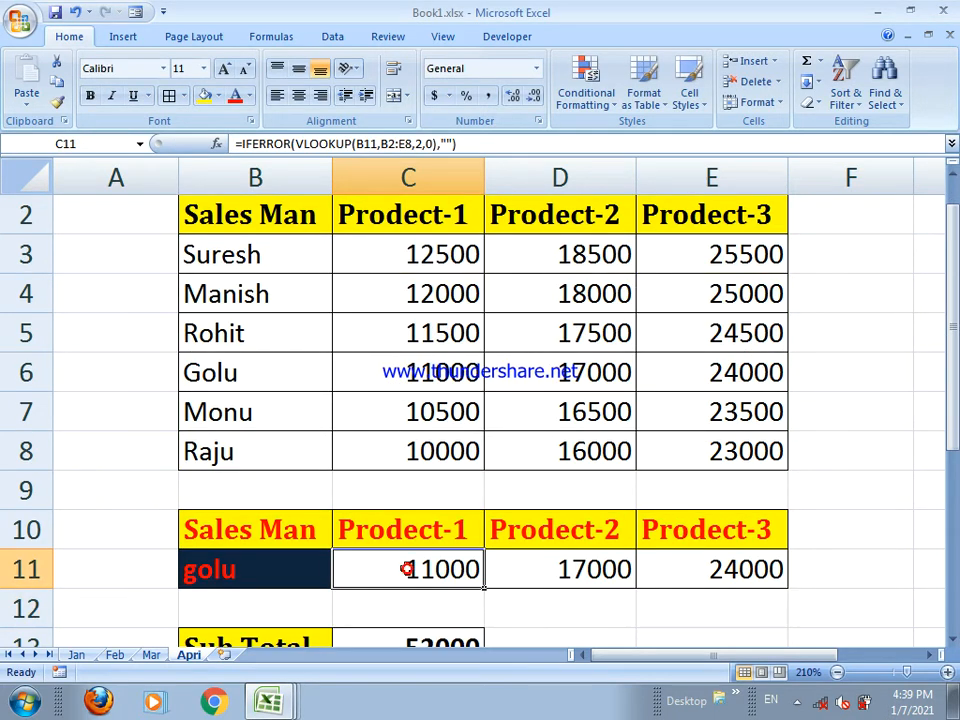
Step: Enter the Sub Total formula =SUM(C11:E11) in C13 of the Apri sheet
left_click_drag(955, 538, 953, 395)
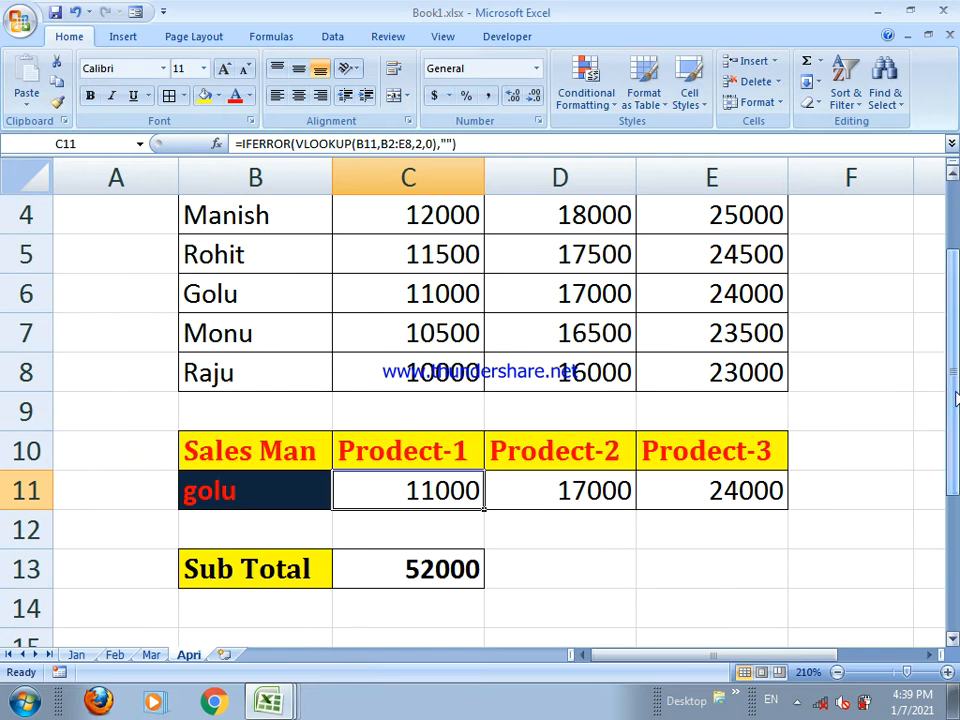
left_click(410, 569)
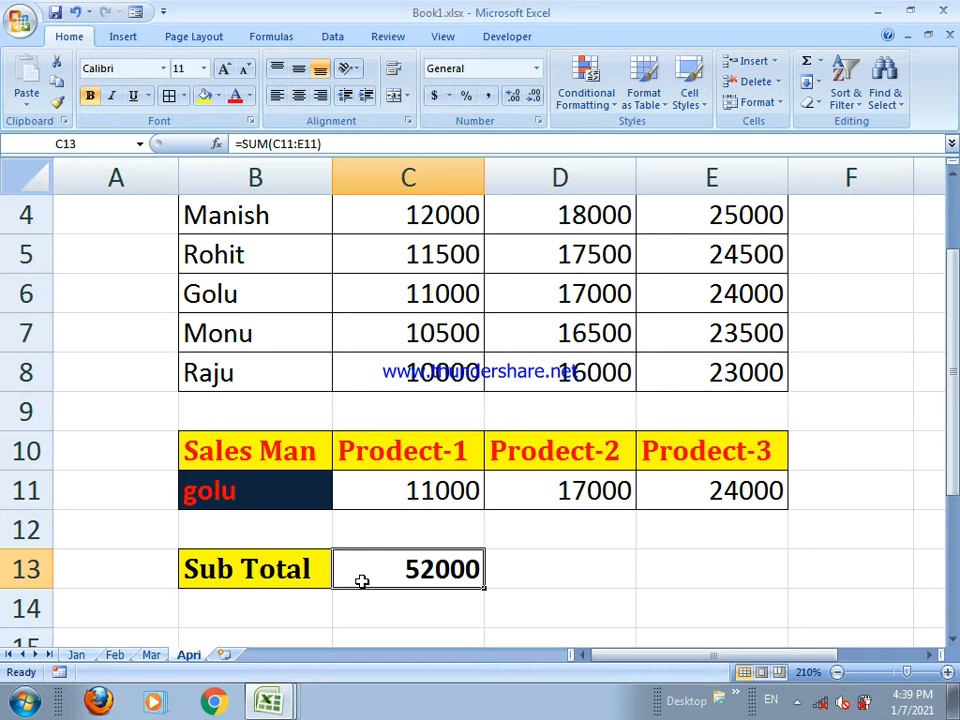
type("=su")
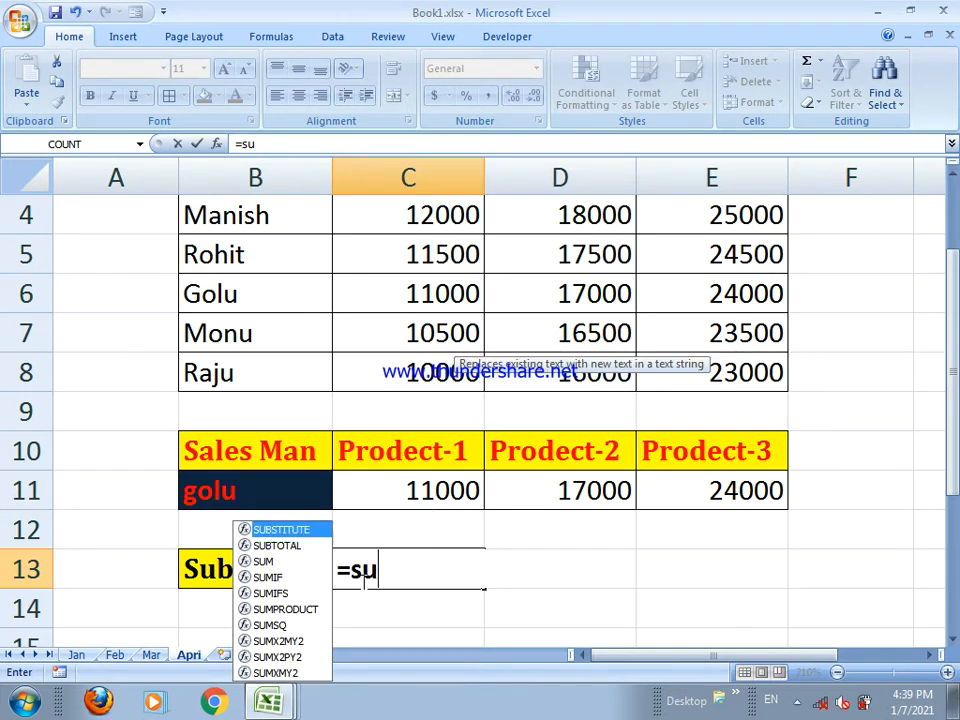
type("m(")
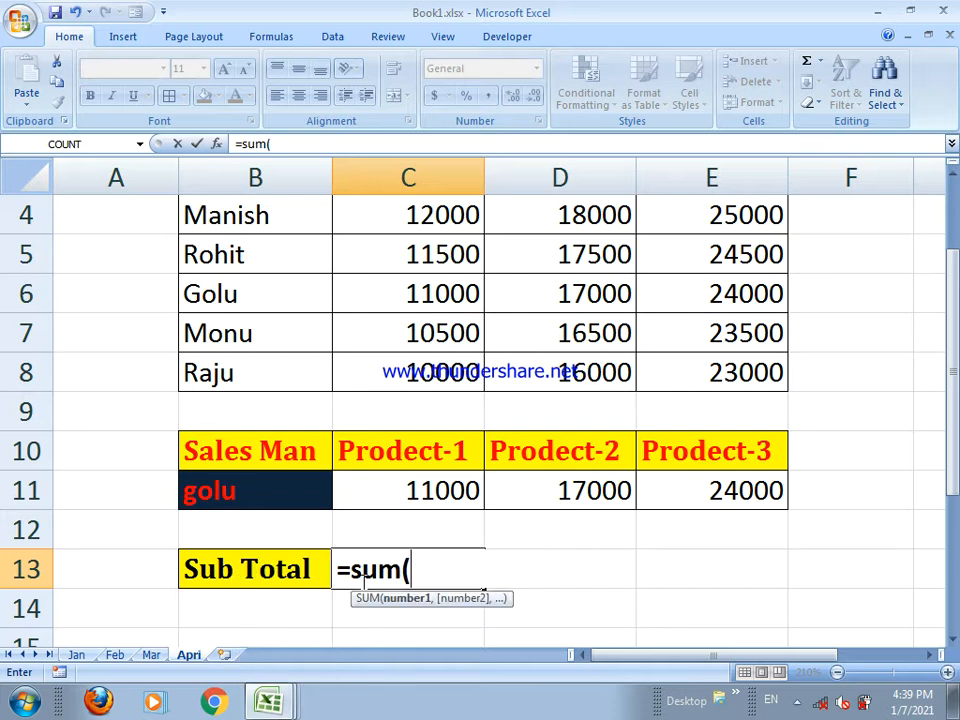
left_click(413, 484)
left_click_drag(413, 484, 679, 499)
type(")")
key("Return")
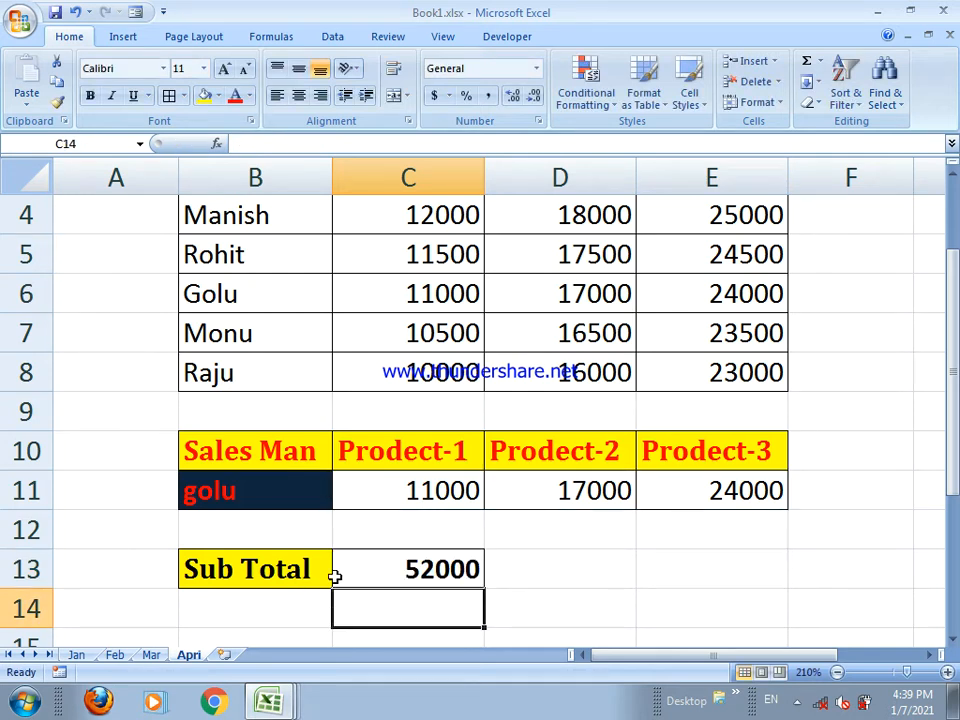
left_click(405, 578)
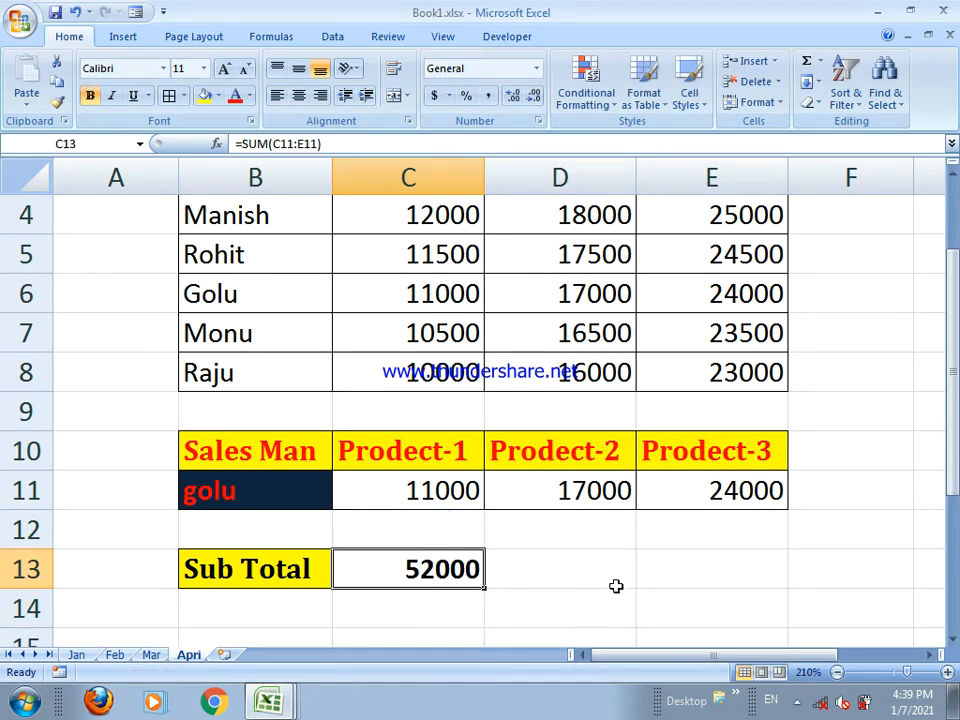
Step: Review Book1's monthly sheets and group Jan, Feb, Mar and Apri together as one selection
left_click_drag(950, 365, 935, 288)
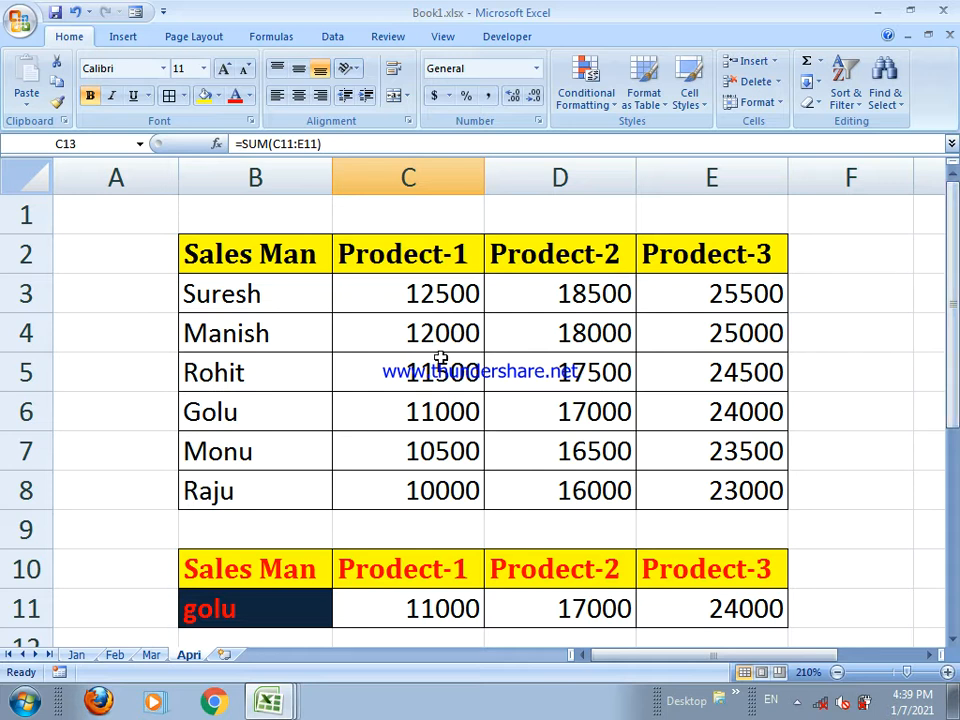
left_click(78, 656)
left_click(122, 658)
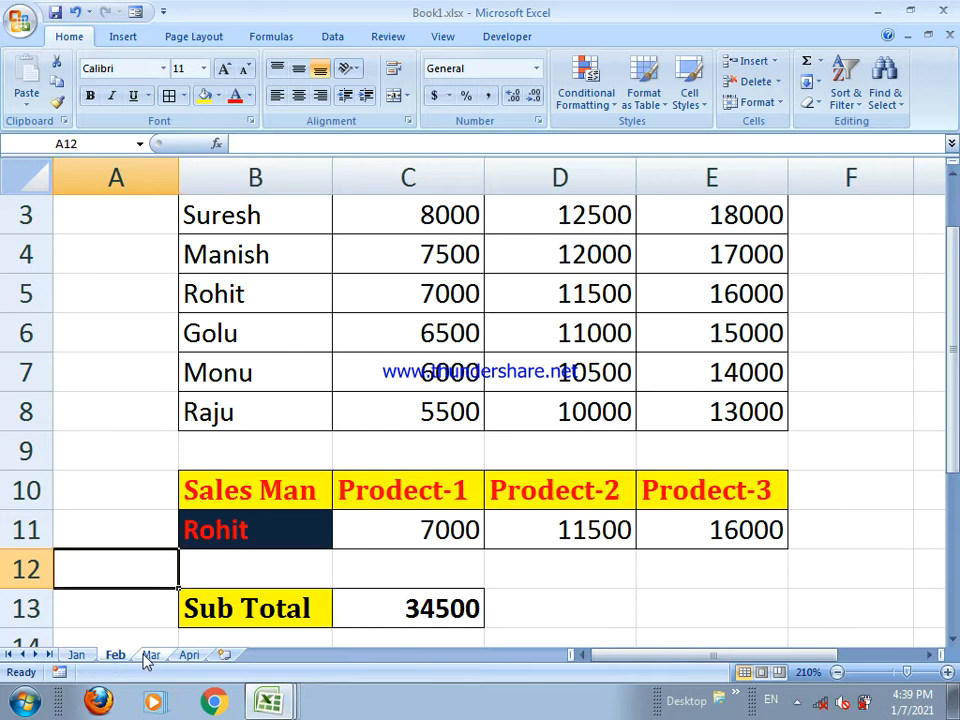
left_click(150, 656)
left_click(187, 656)
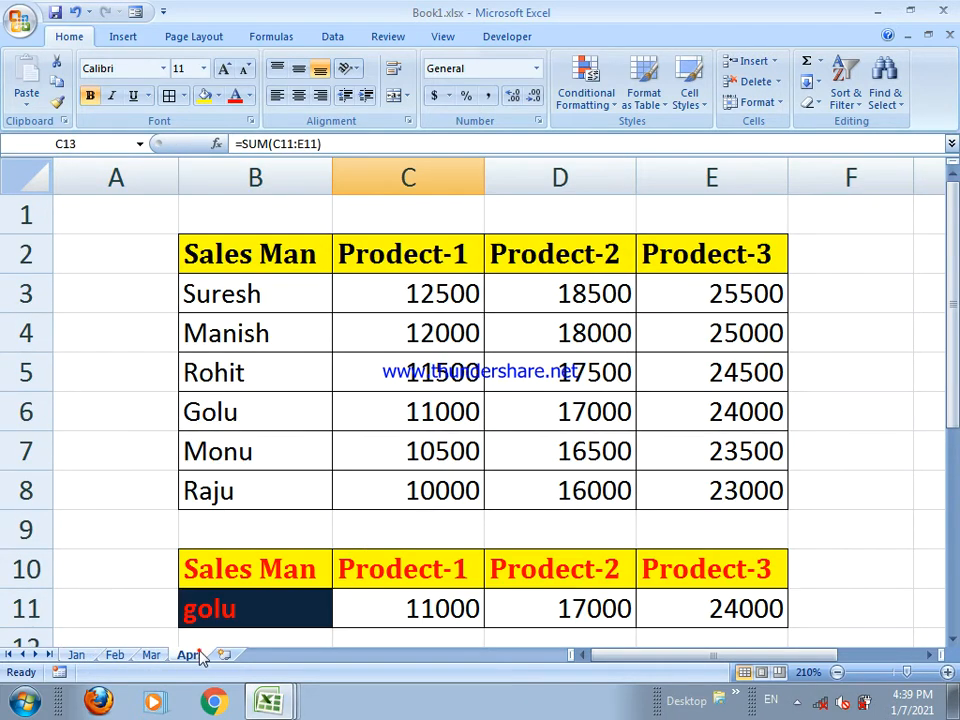
left_click(95, 655)
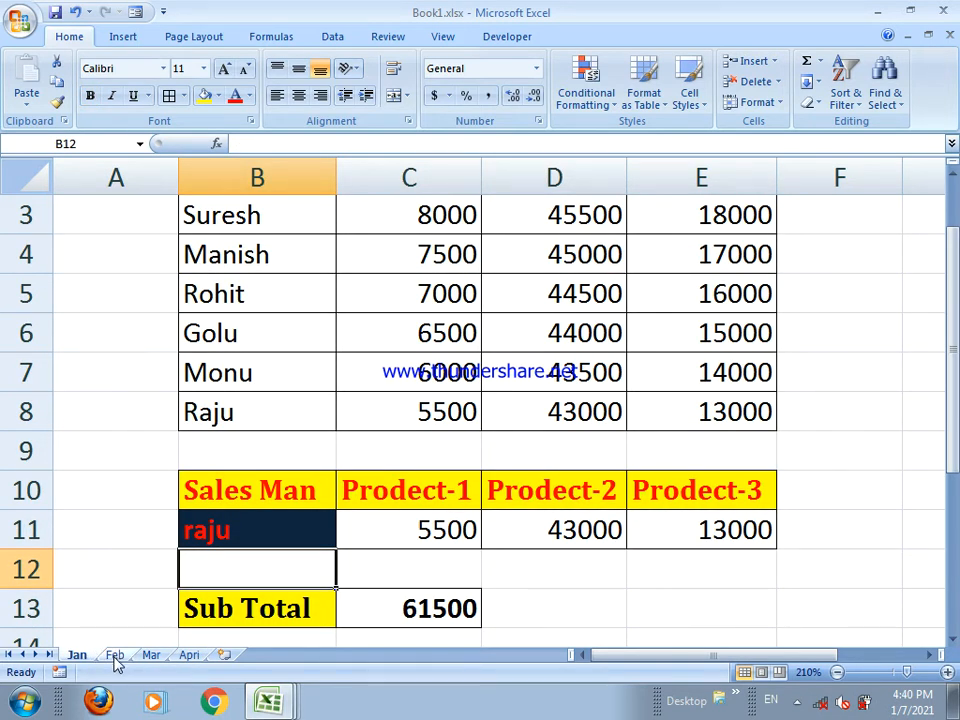
left_click(115, 655, "ctrl")
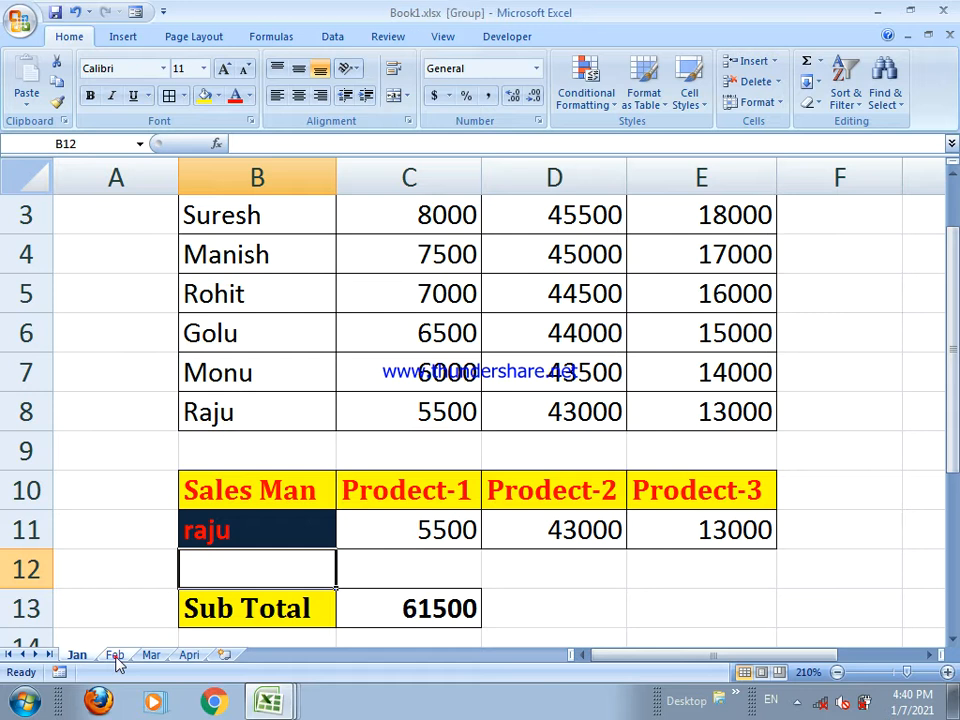
left_click(182, 658, "ctrl")
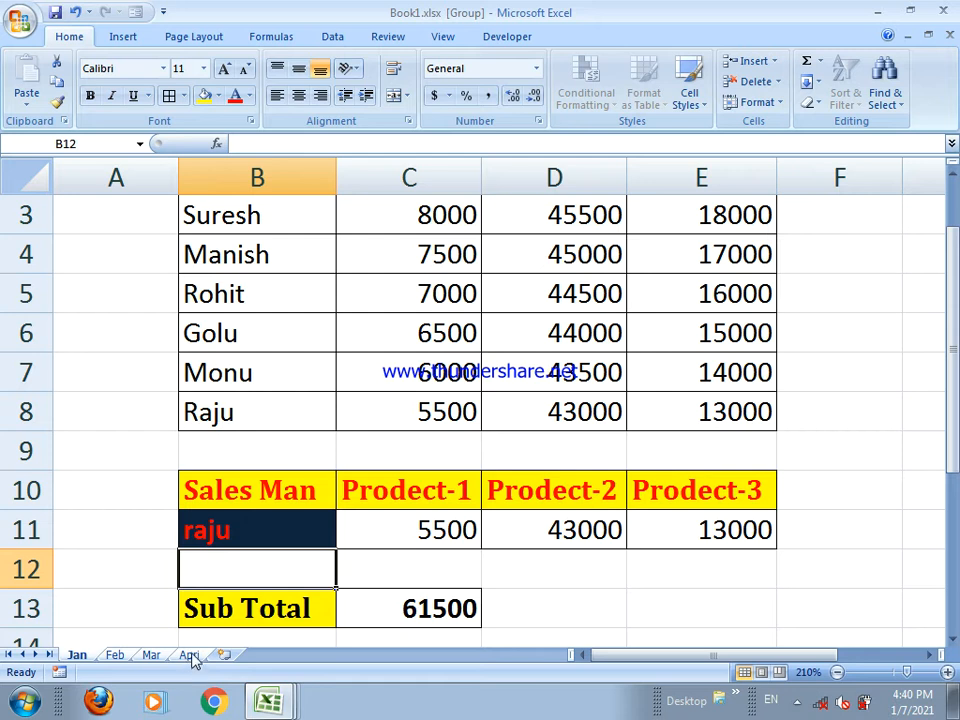
right_click(193, 658)
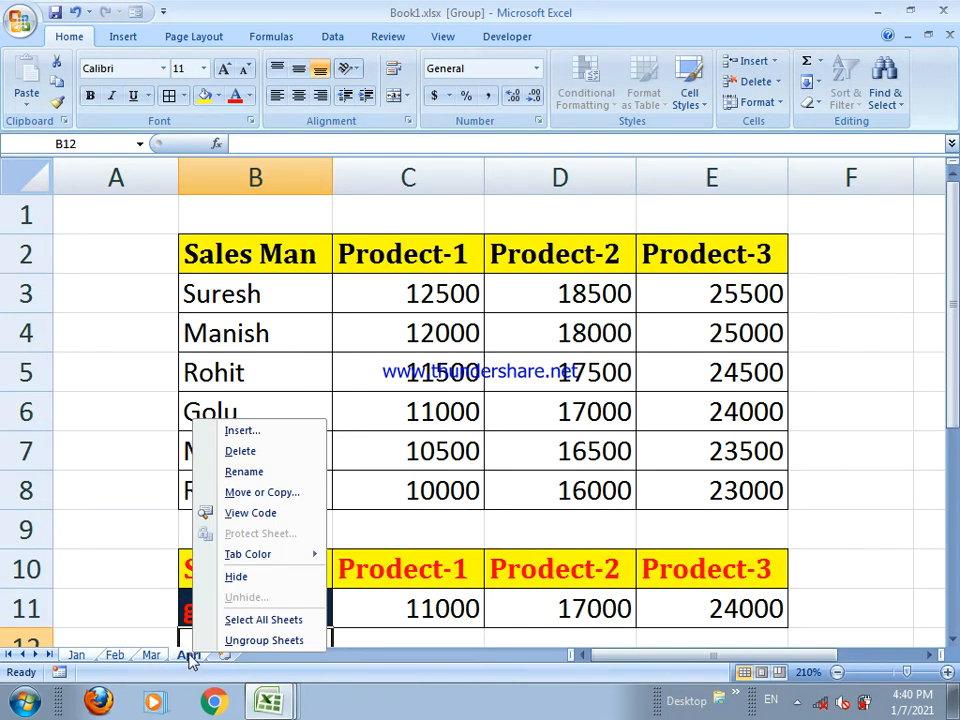
left_click(157, 654)
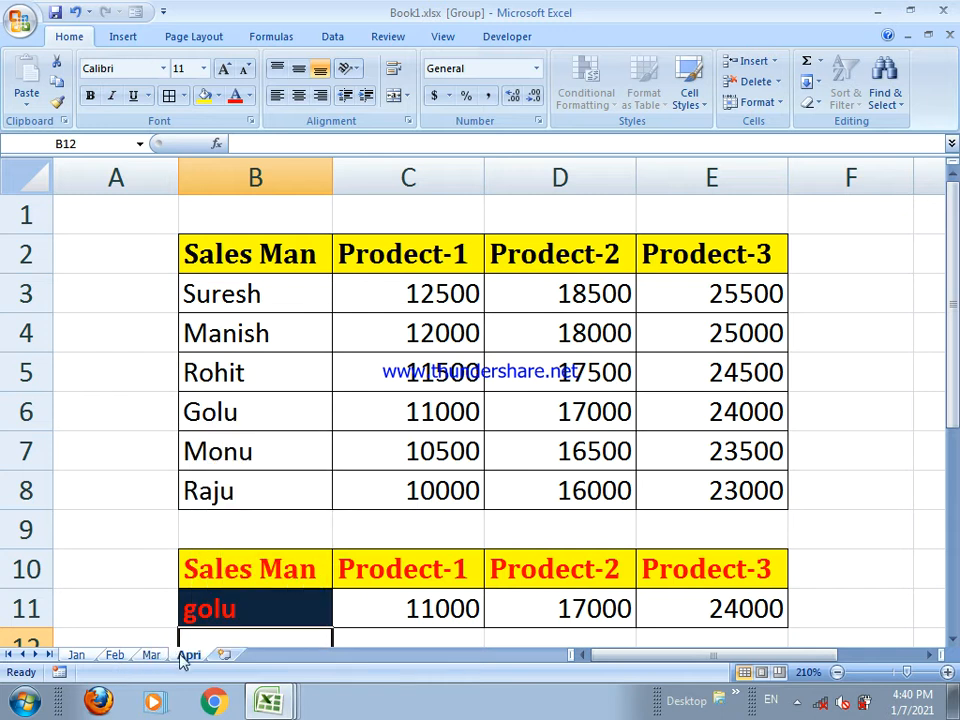
Step: Move the grouped monthly sheets to the workbook combine Data-2021.xlsx, before the Combine Data sheet, without creating a copy
right_click(183, 657)
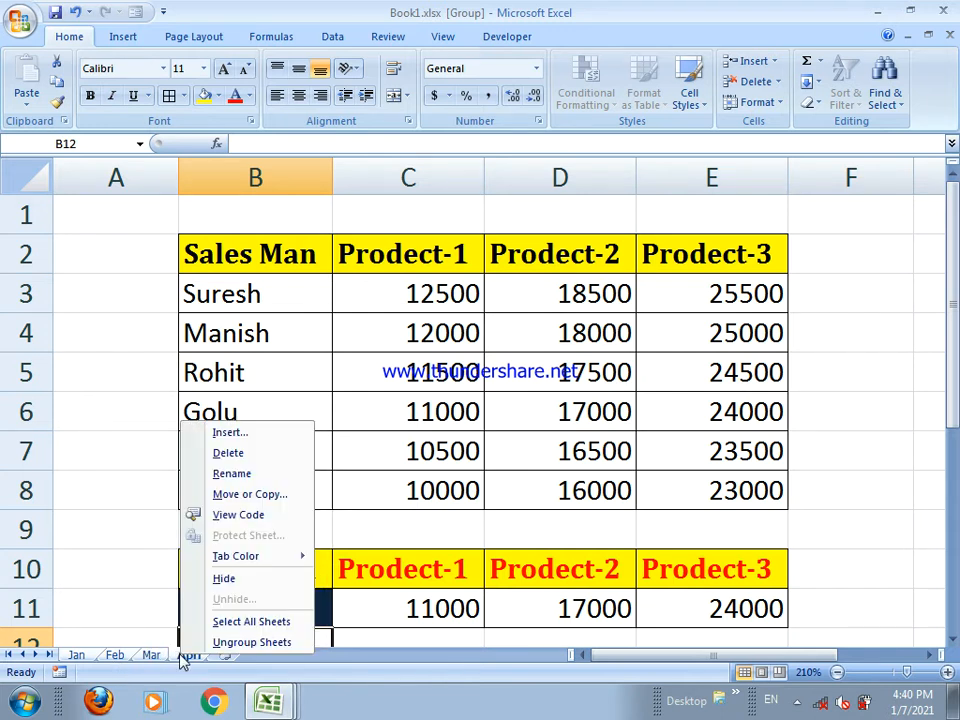
left_click(225, 496)
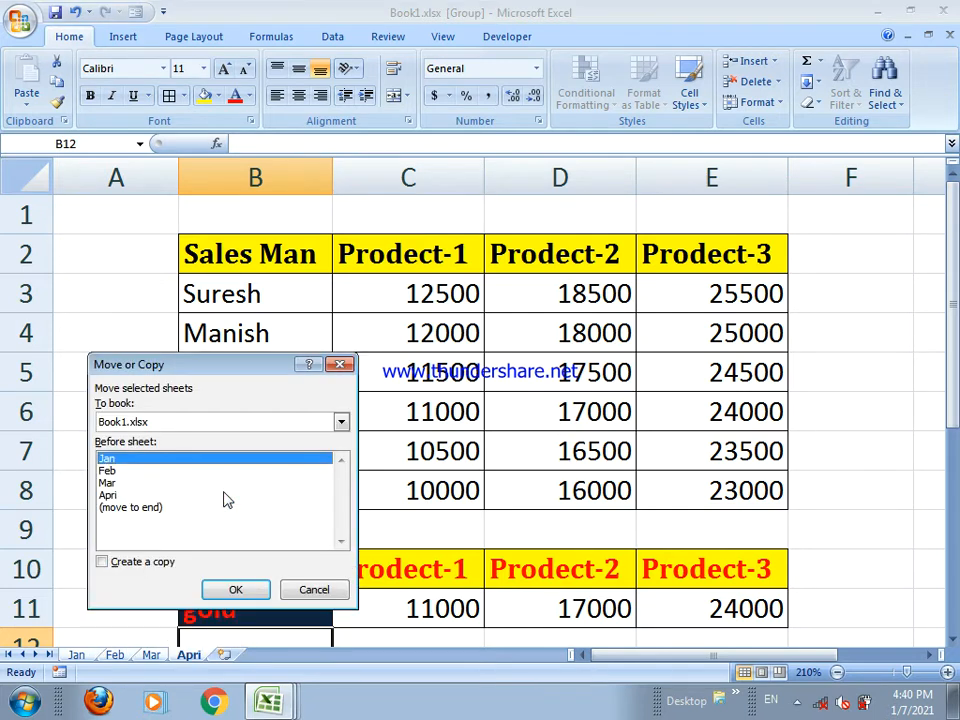
left_click_drag(213, 378, 403, 352)
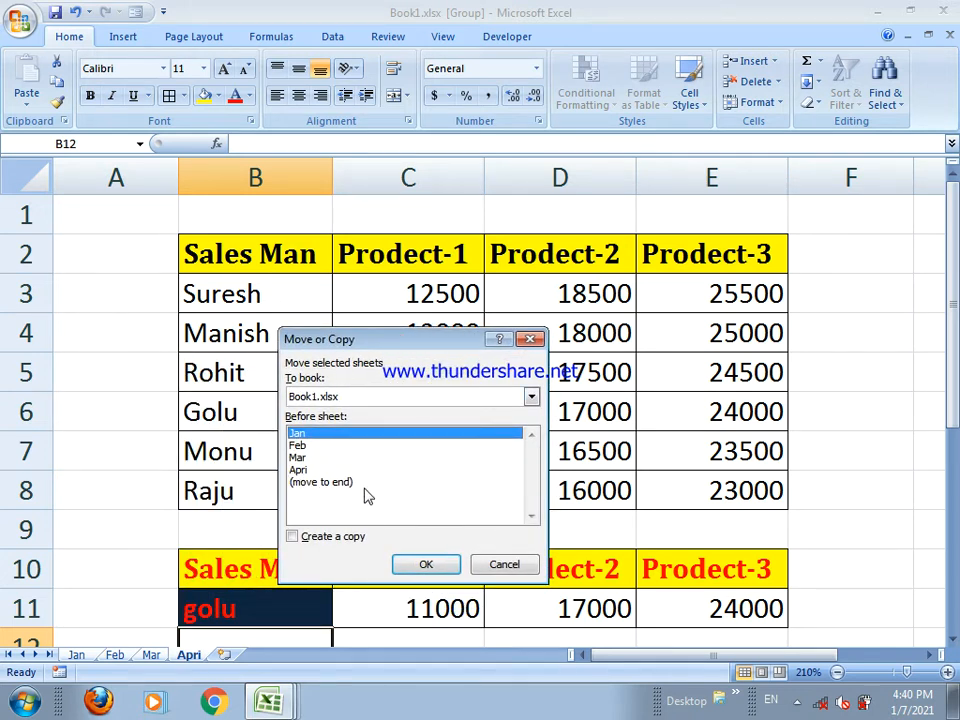
left_click(398, 400)
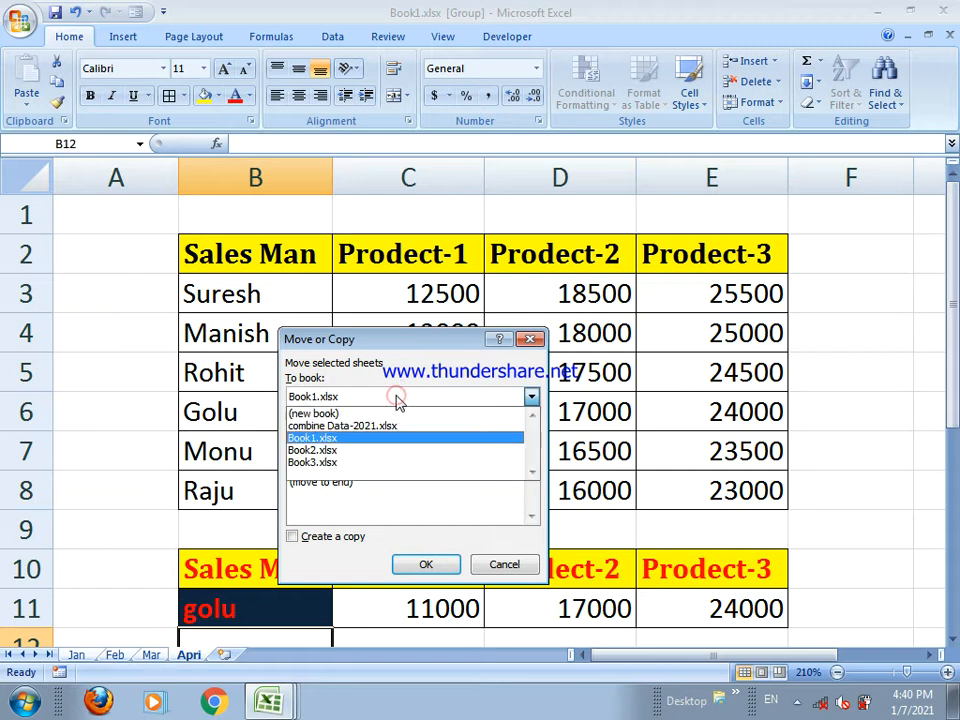
left_click(340, 428)
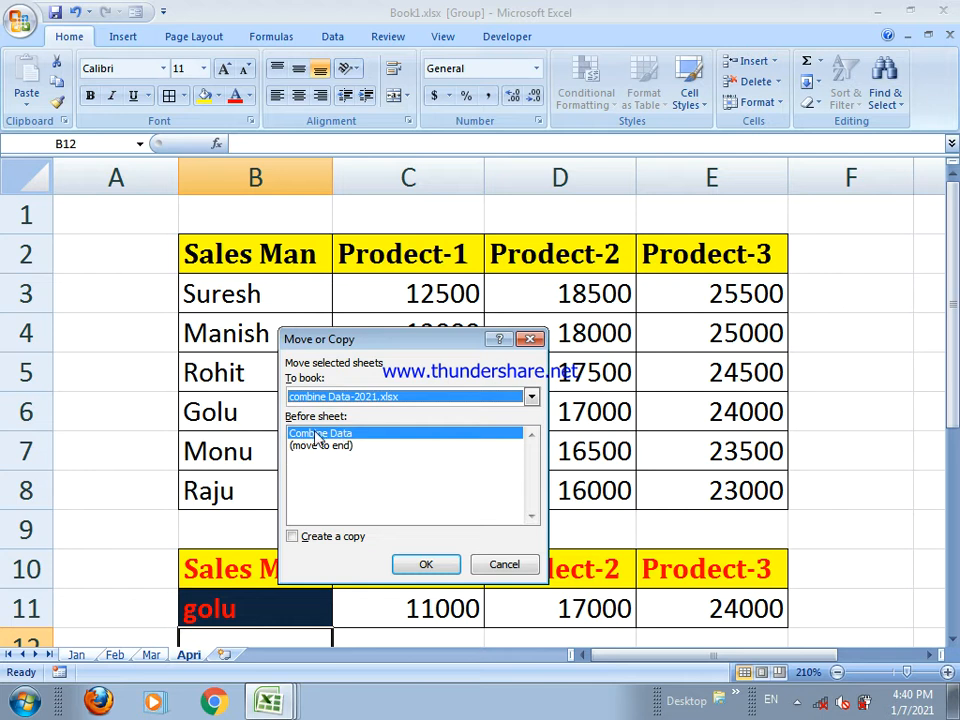
left_click(318, 438)
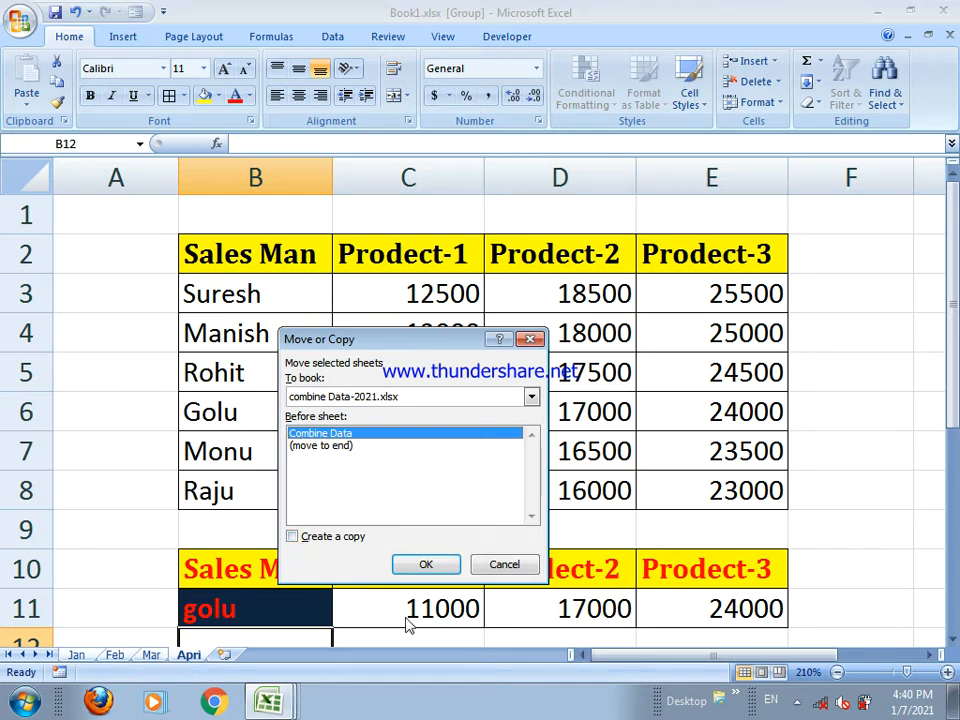
left_click(425, 566)
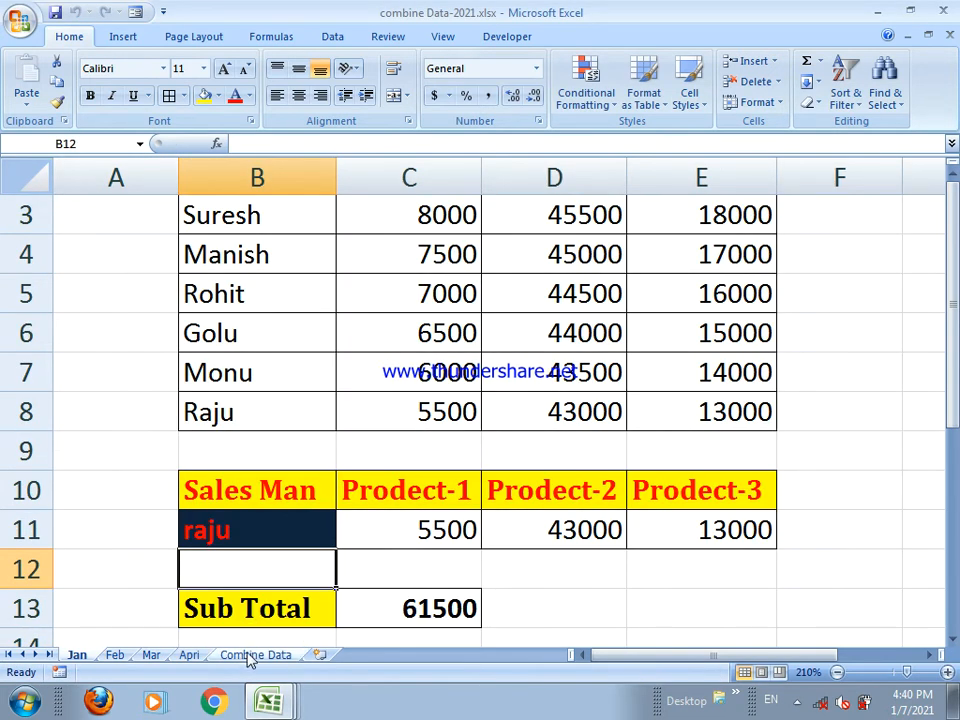
Step: Review the moved Jan, Feb, Mar and Apri sheets alongside the Combine Data sheet in combine Data-2021.xlsx
left_click(252, 656)
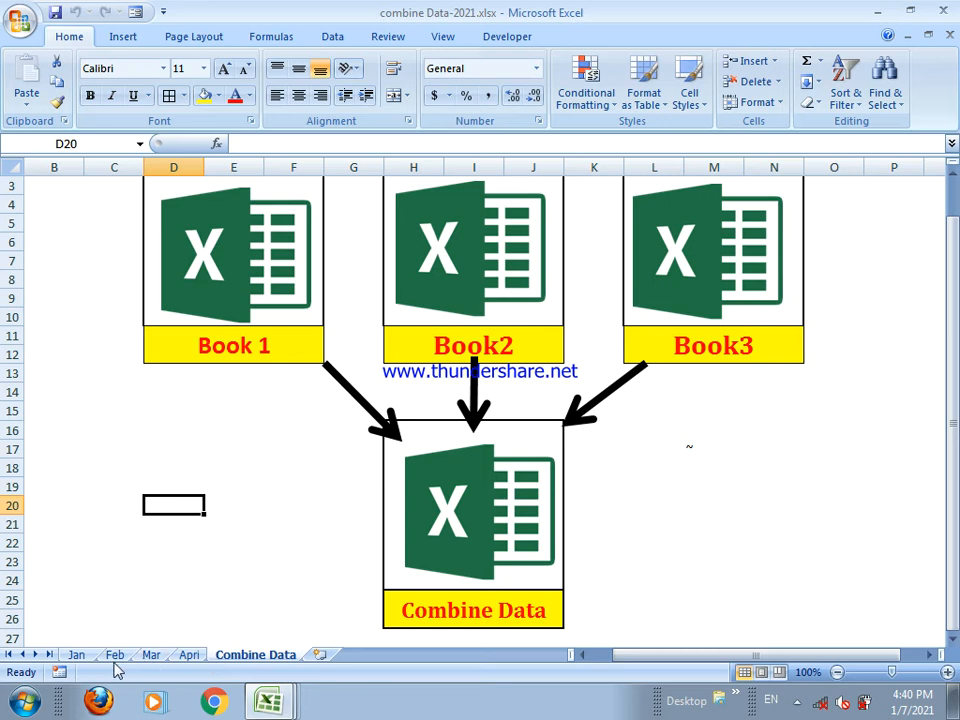
left_click(76, 655)
left_click(124, 656)
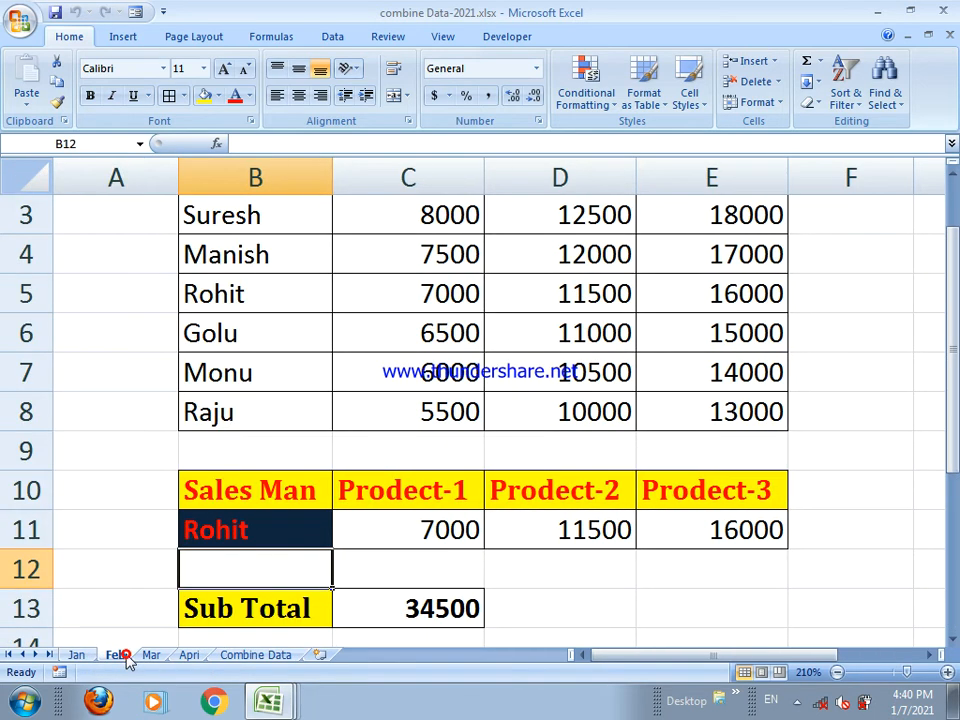
left_click(145, 656)
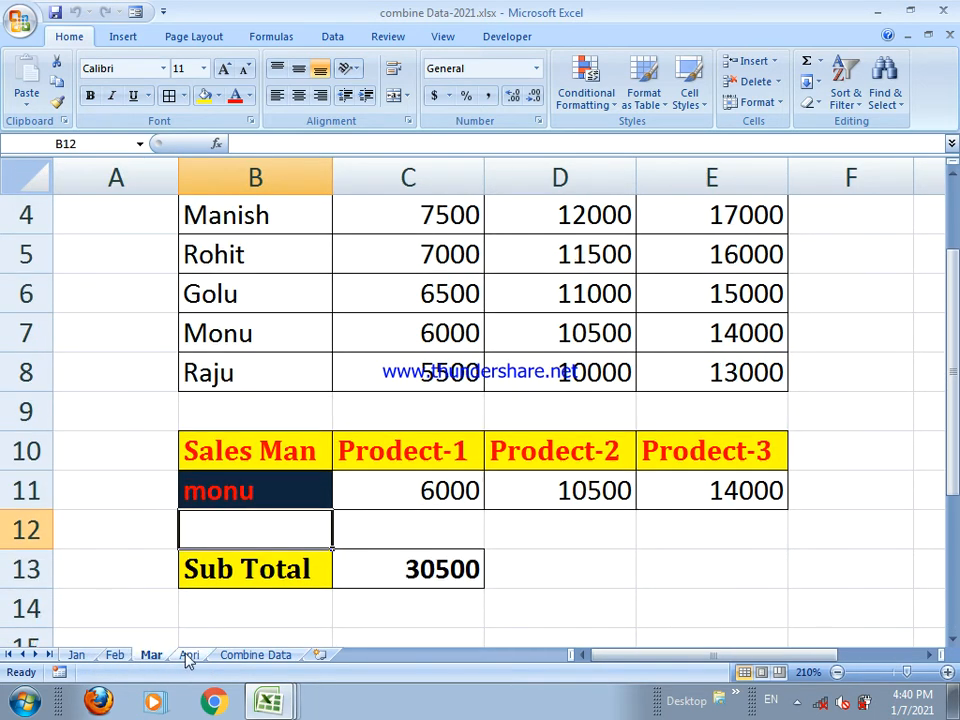
left_click(188, 656)
left_click(238, 656)
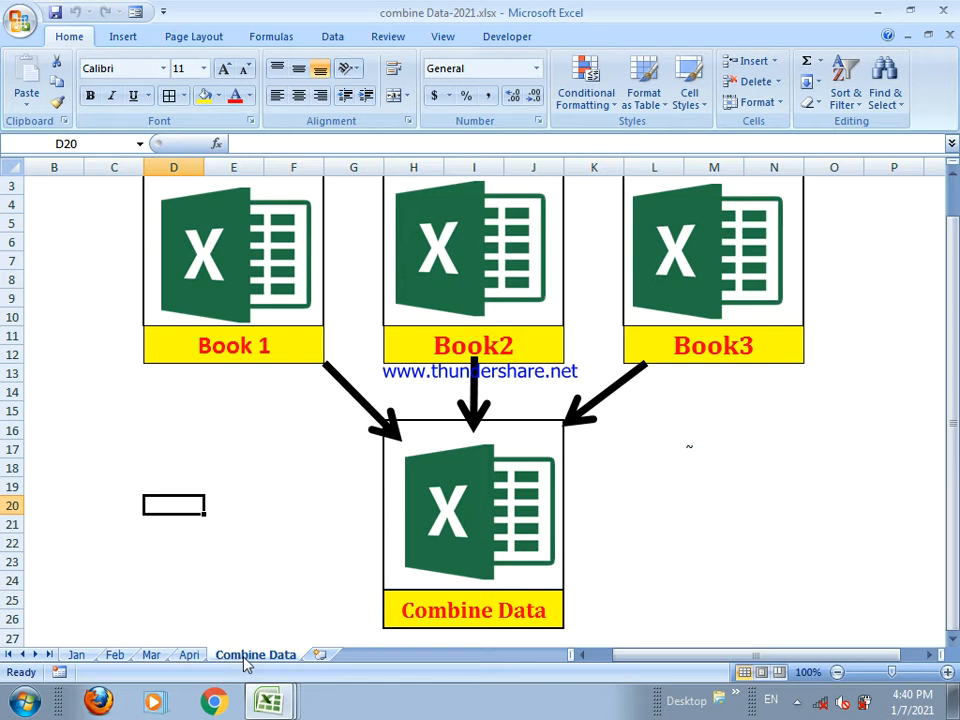
Step: Switch to the Book2.xlsx workbook and group its May, Jun, Jul and Aug sheets together as one selection
left_click(267, 705)
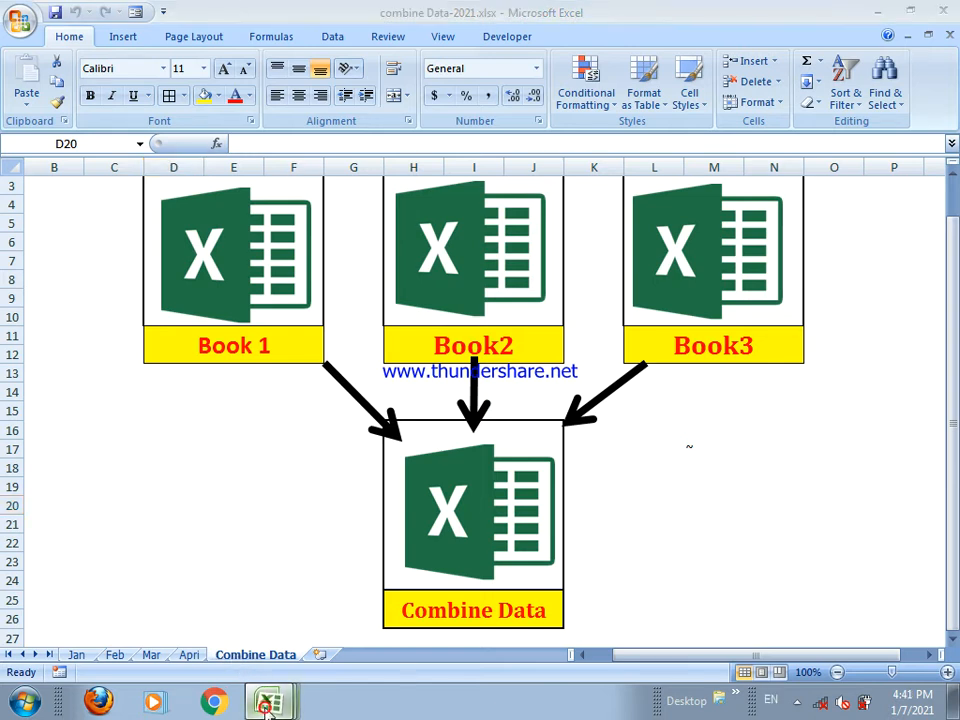
left_click(242, 635)
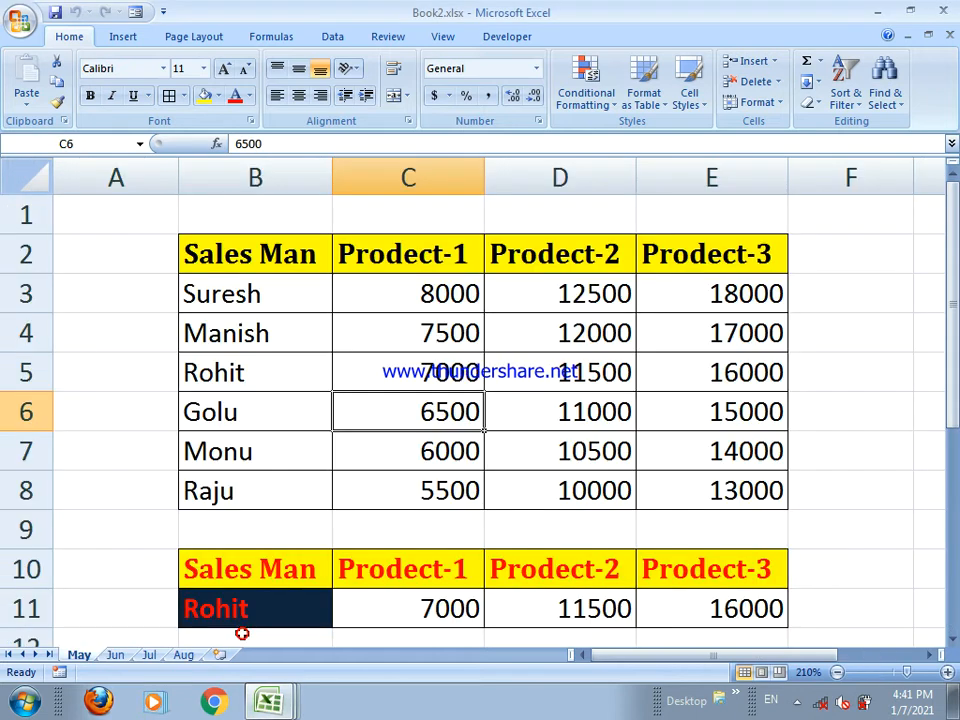
left_click(115, 655, "ctrl")
left_click(146, 655, "ctrl")
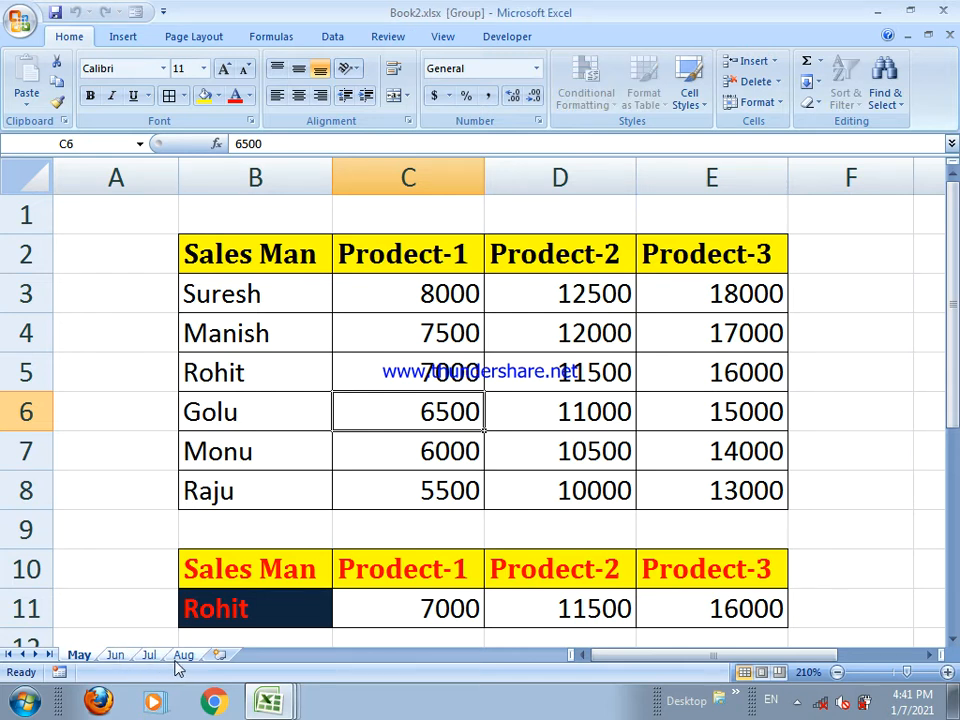
left_click(177, 660, "ctrl")
Step: Move the grouped May to Aug sheets to combine Data-2021.xlsx, before the Combine Data sheet, without creating a copy
right_click(177, 658)
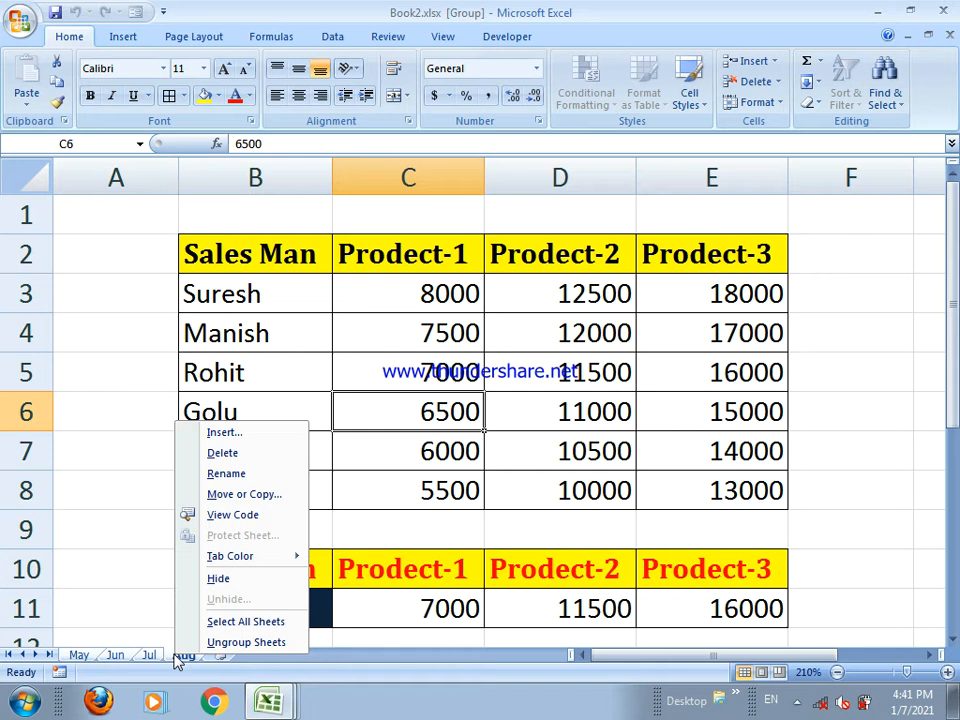
left_click(217, 496)
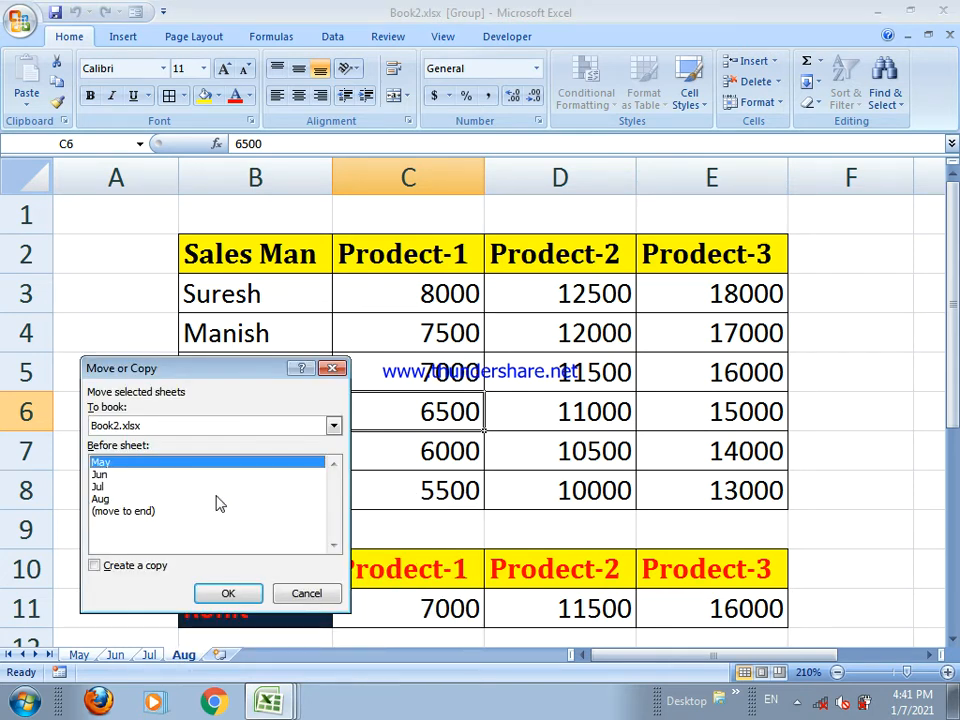
left_click(148, 430)
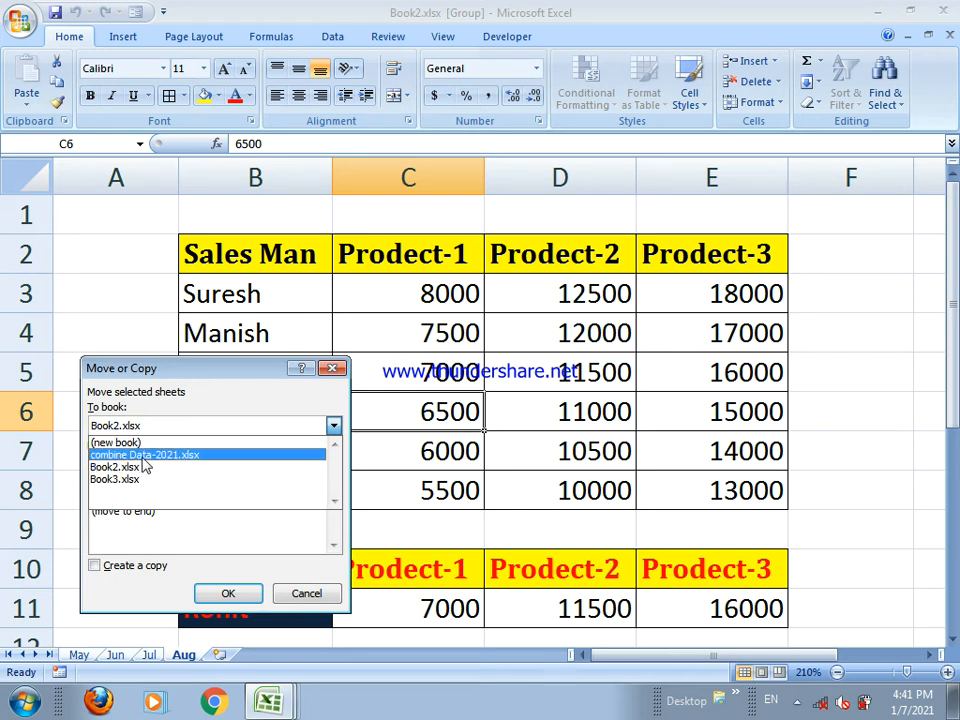
left_click(146, 458)
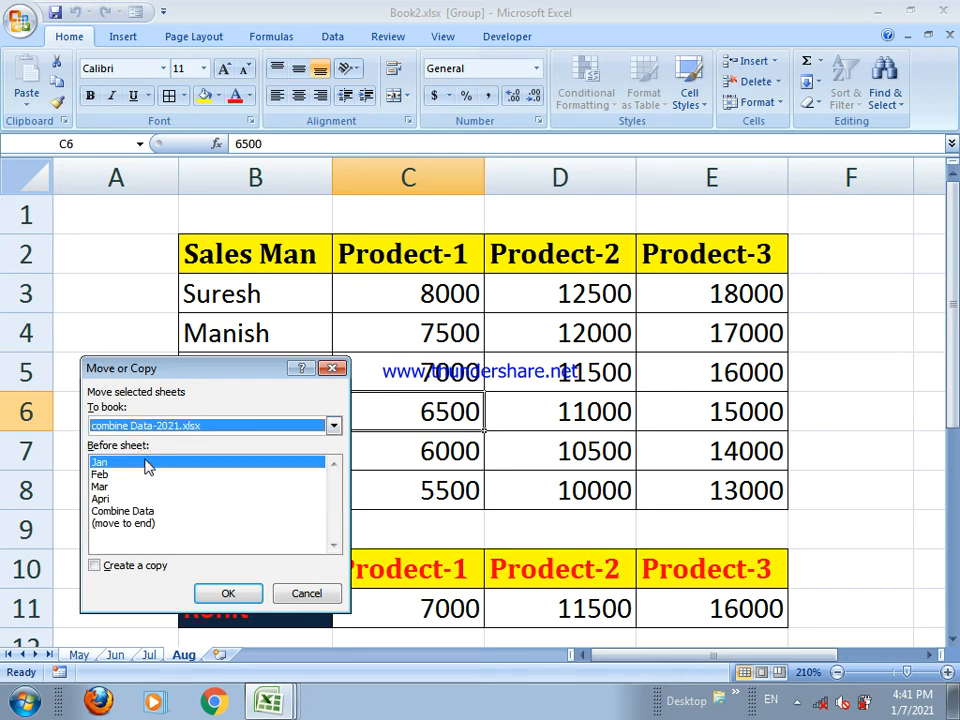
left_click(101, 499)
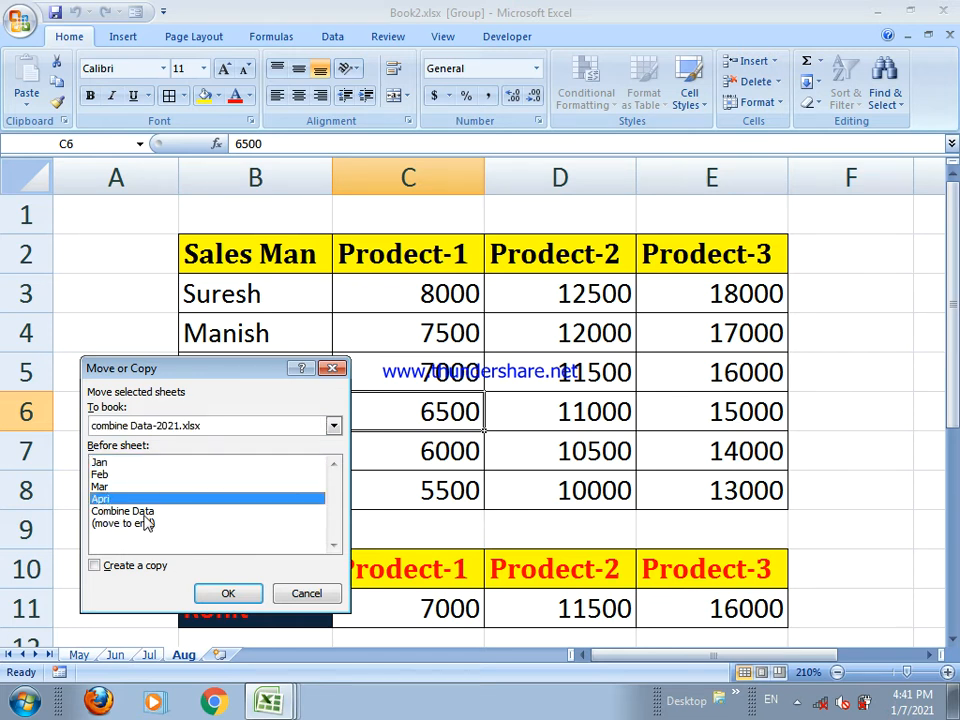
left_click(142, 511)
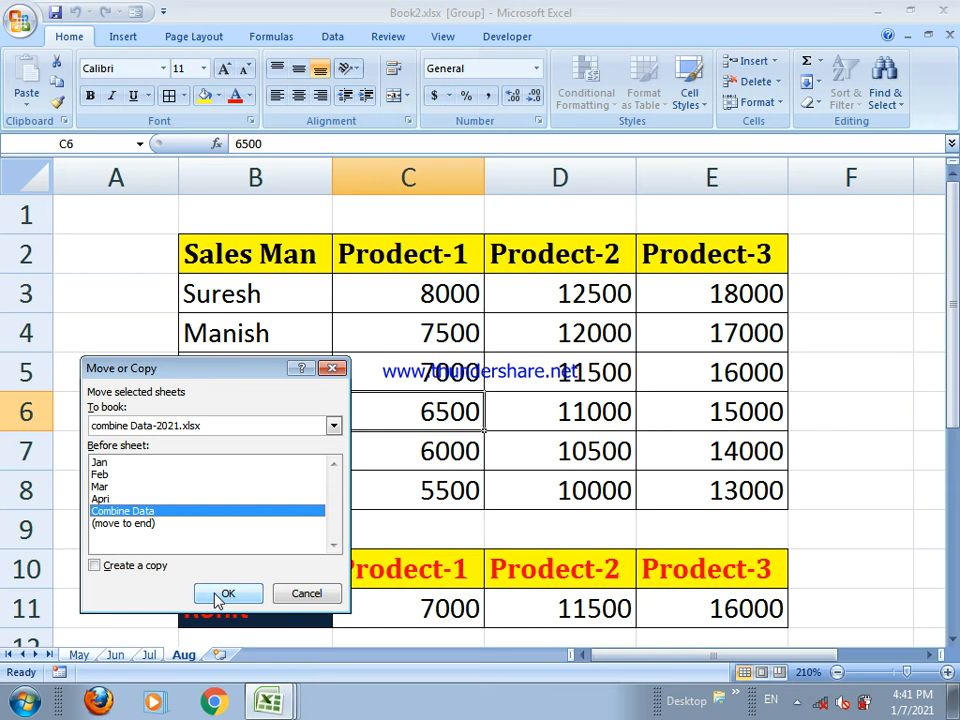
left_click(222, 595)
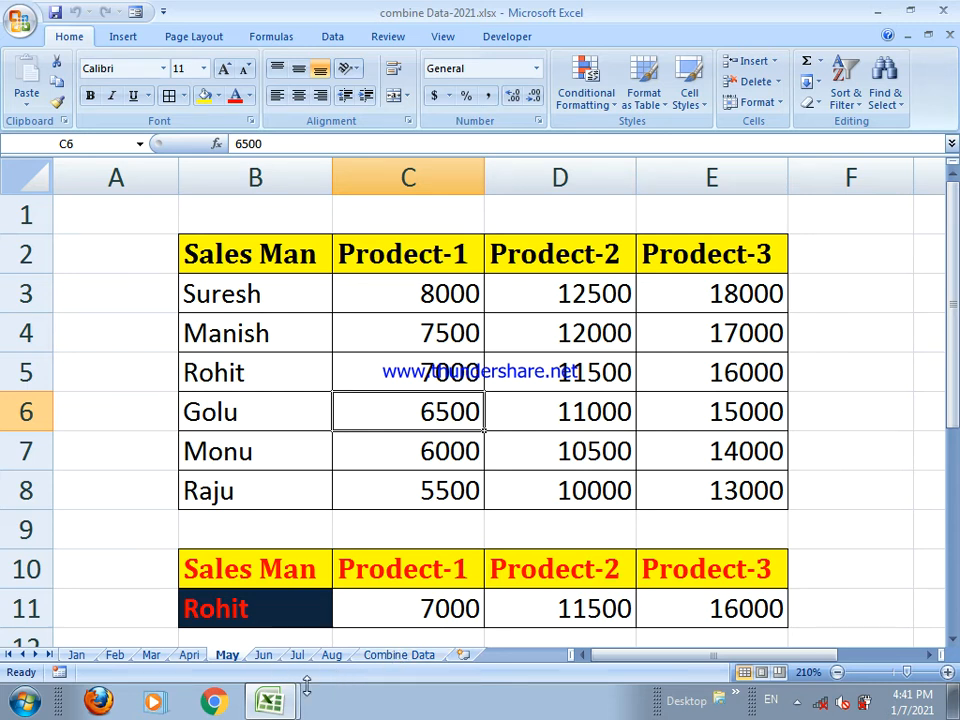
Step: Switch to the Book3.xlsx workbook and group its Sep, Oct, Nov and Dec sheets together as one selection
left_click(273, 708)
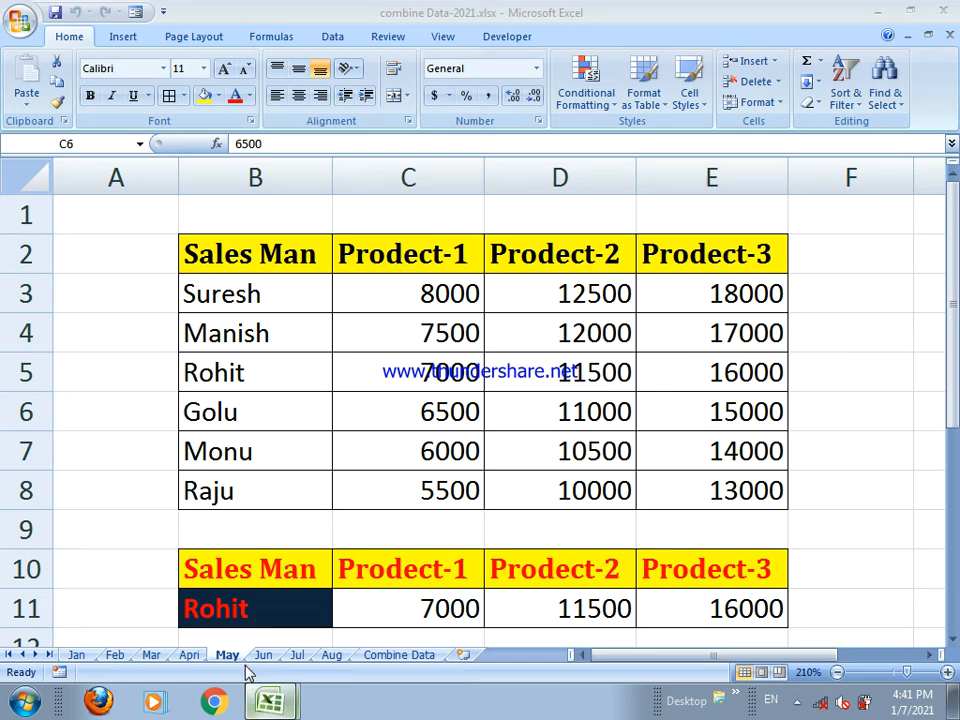
left_click(246, 669)
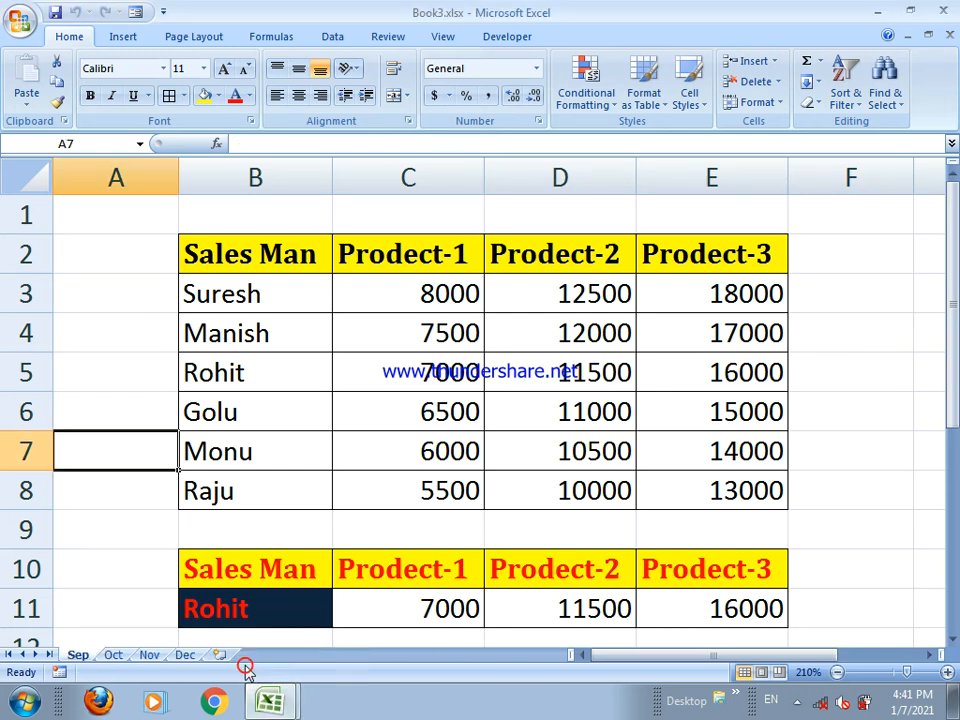
left_click(110, 656, "ctrl")
left_click(147, 657, "ctrl")
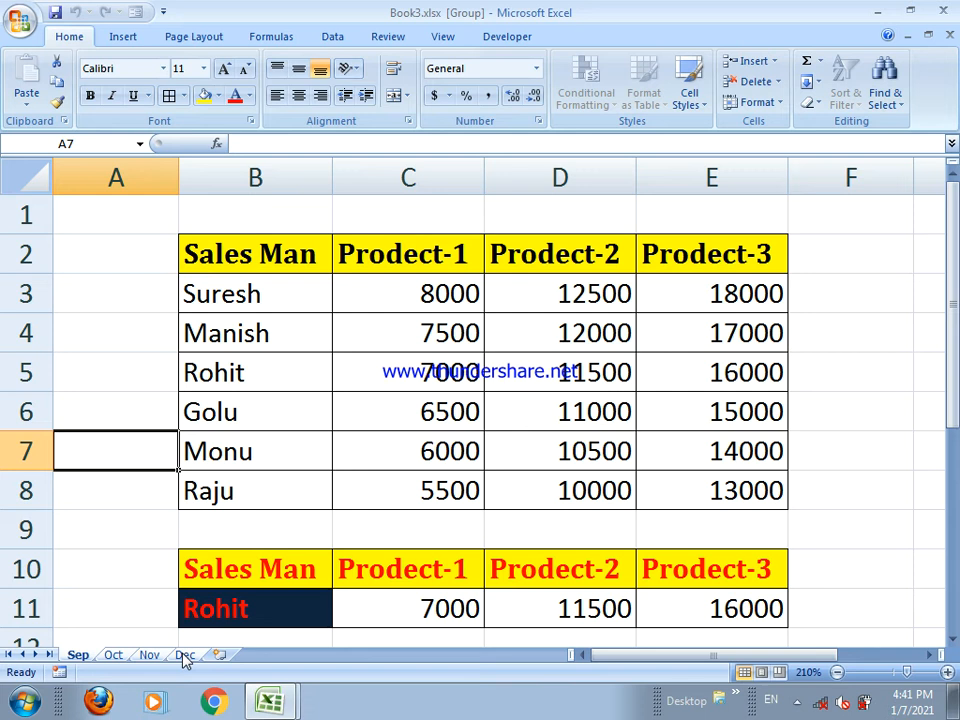
Step: Copy the grouped Sep to Dec sheets to combine Data-2021.xlsx, before the Combine Data sheet, with Create a copy enabled
right_click(185, 657)
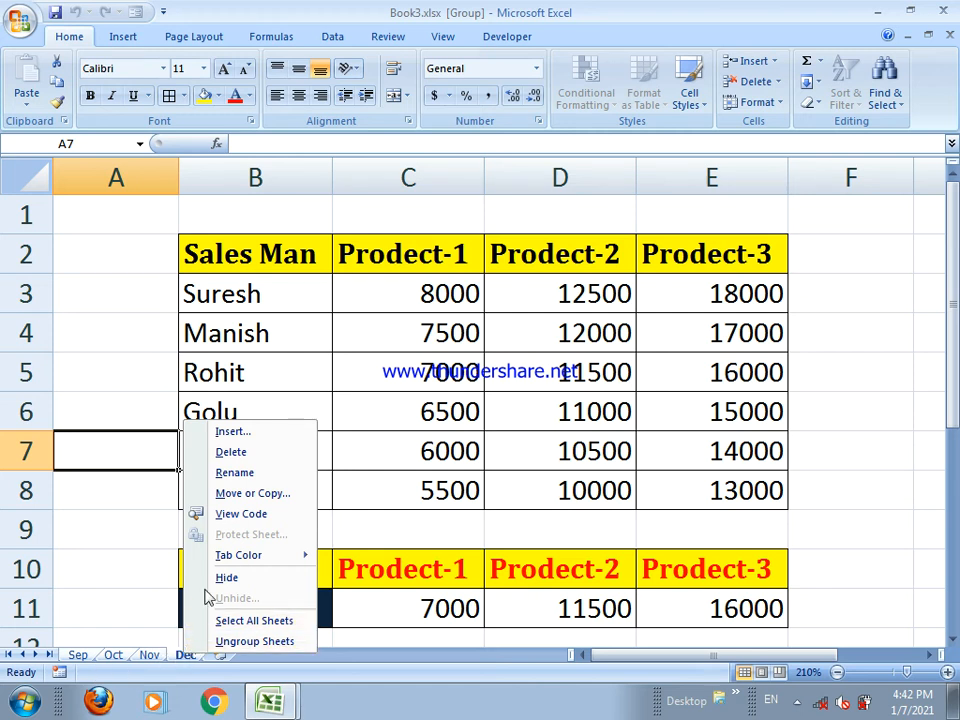
left_click(232, 496)
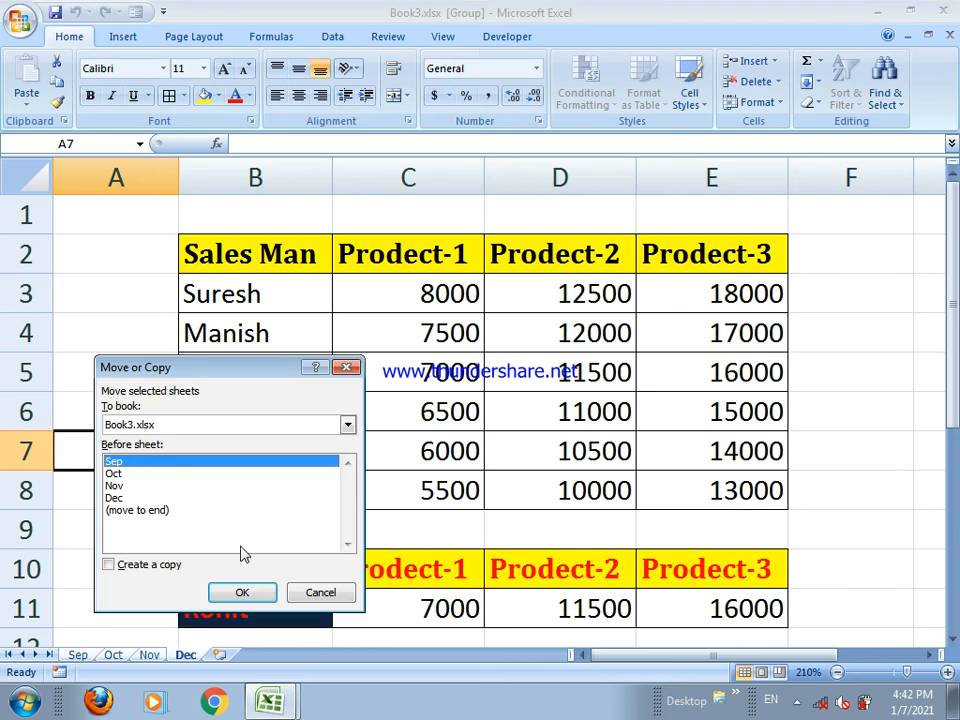
left_click(148, 567)
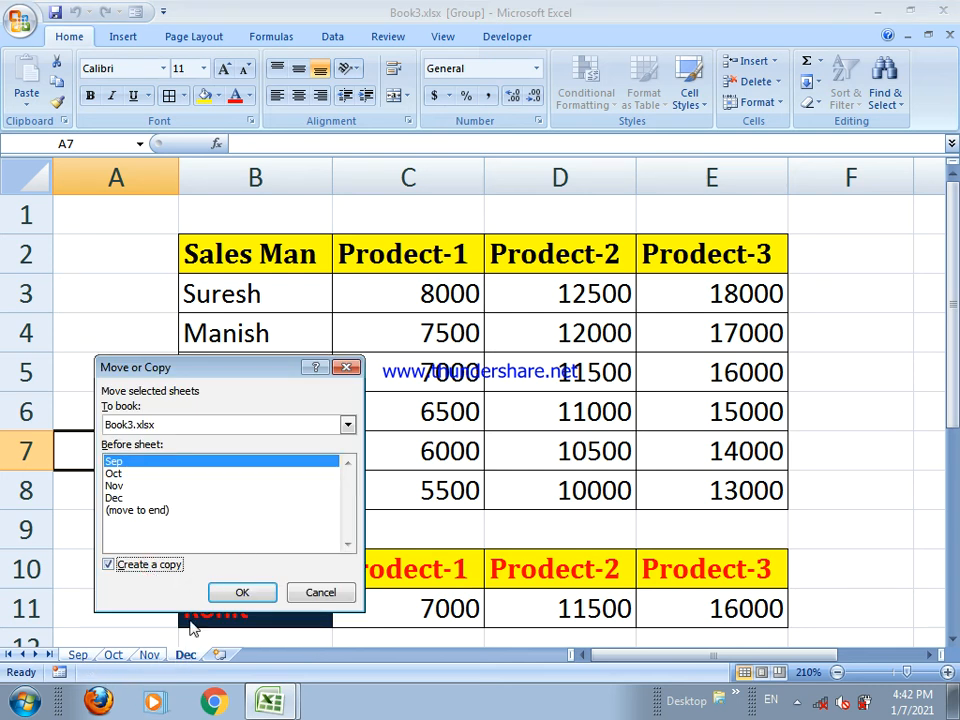
left_click(214, 428)
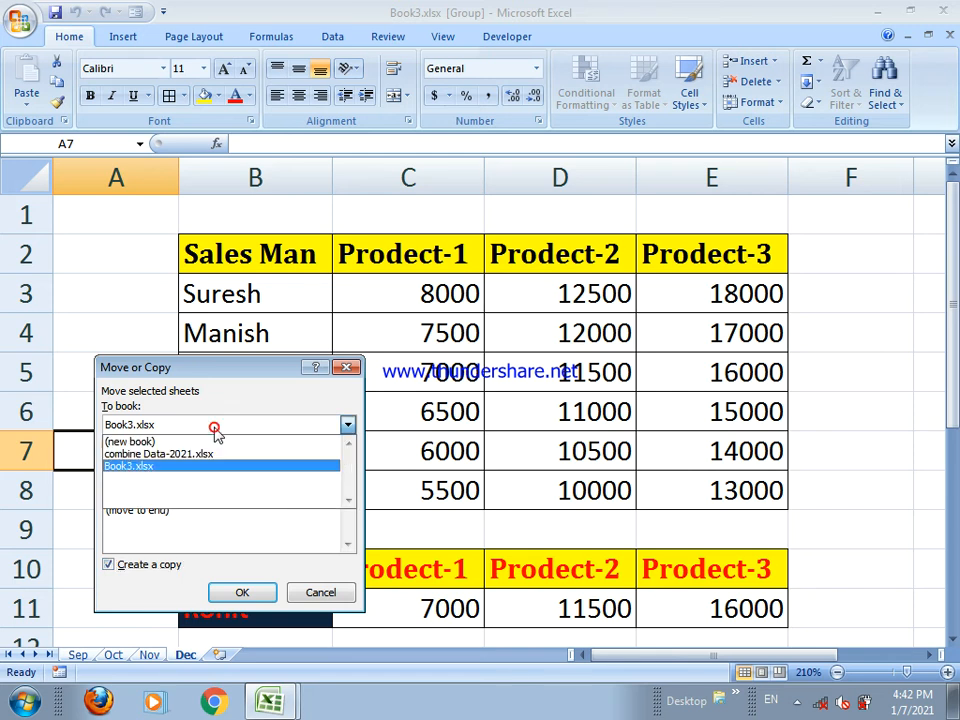
left_click(150, 458)
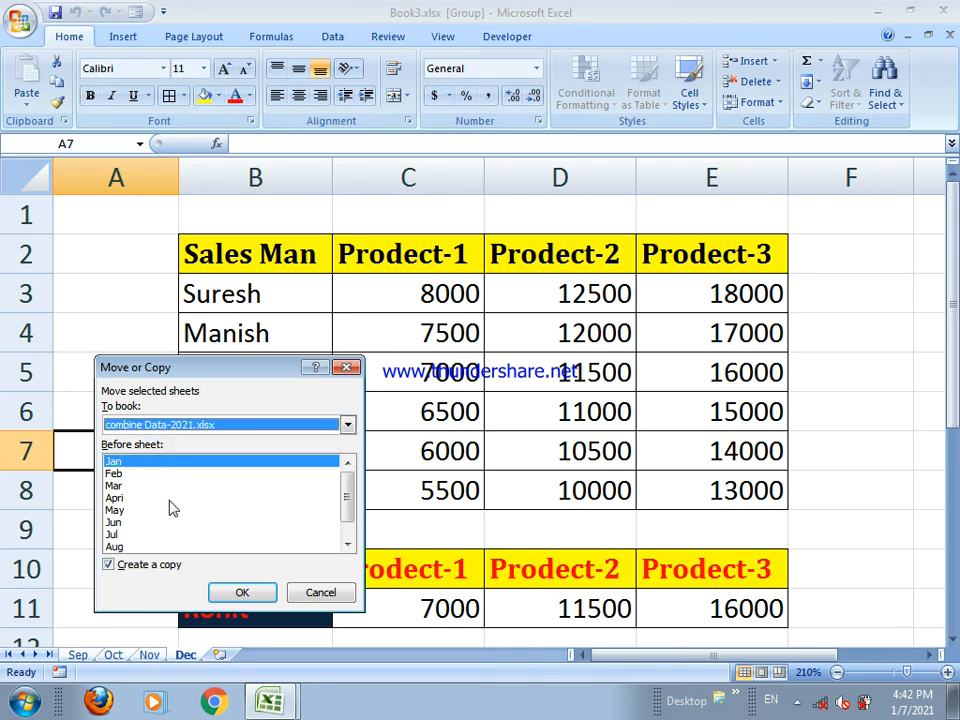
left_click_drag(352, 510, 350, 528)
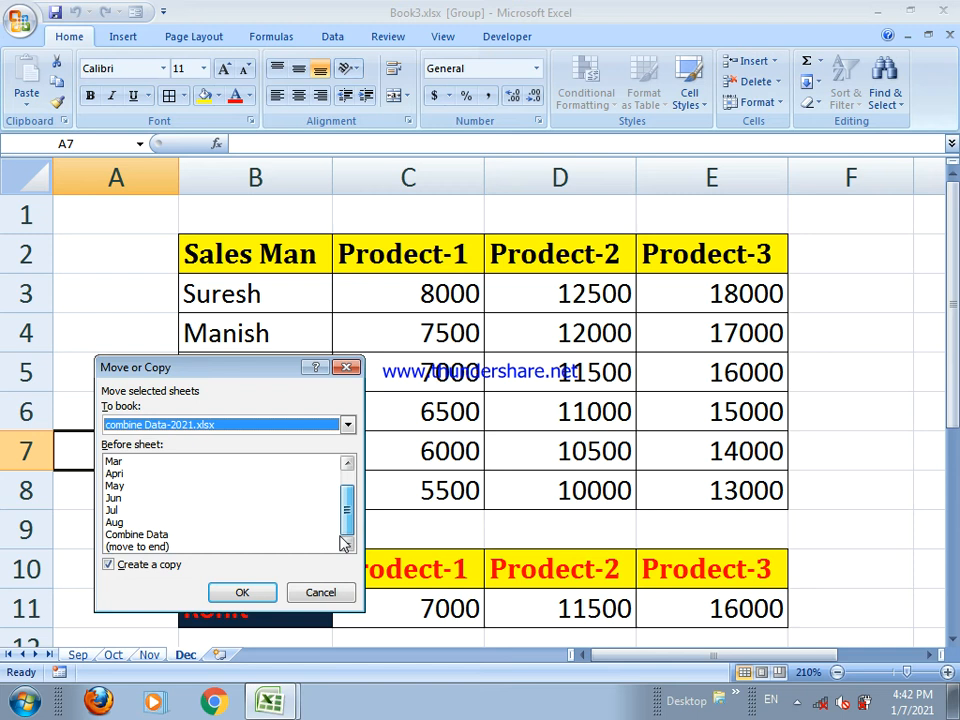
left_click(163, 538)
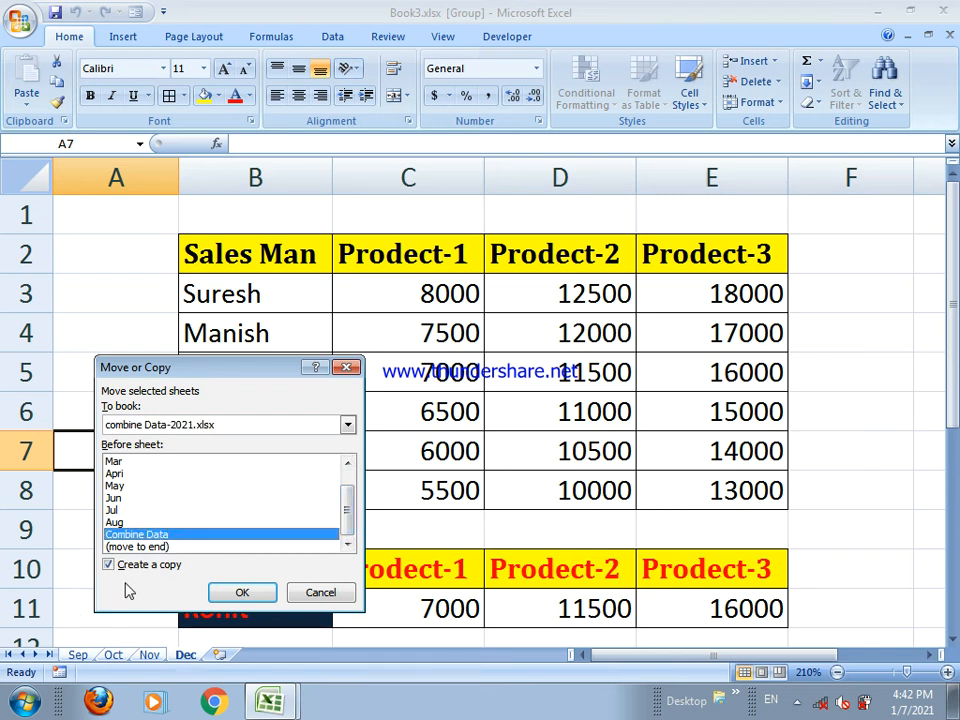
left_click(241, 594)
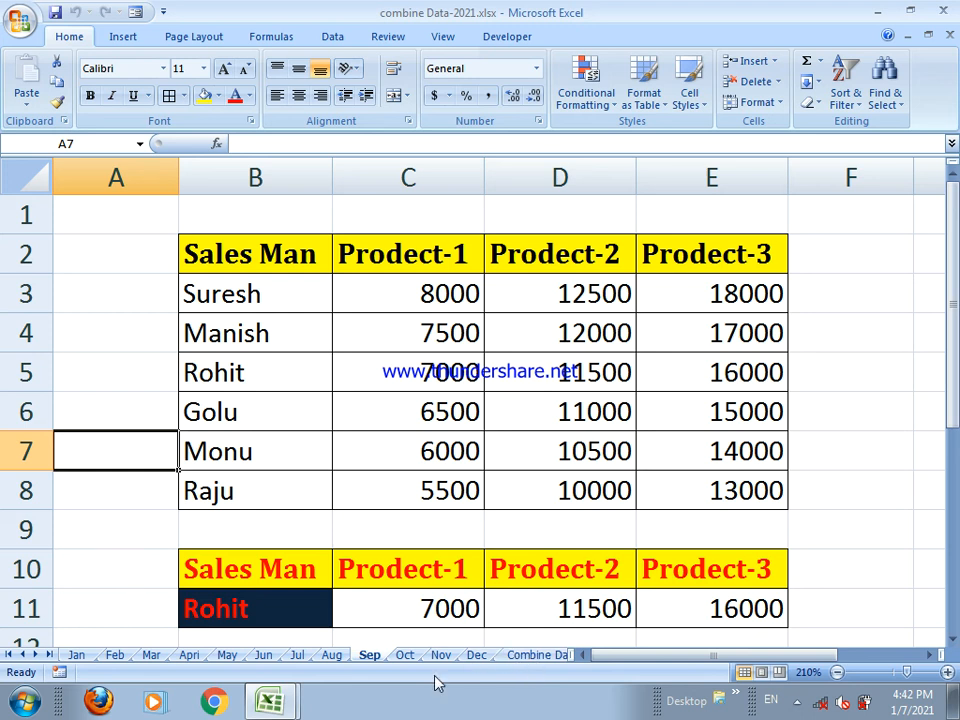
Step: Check that Book3.xlsx still holds its Sep to Dec sheets, and examine their copies in combine Data-2021.xlsx
left_click(265, 714)
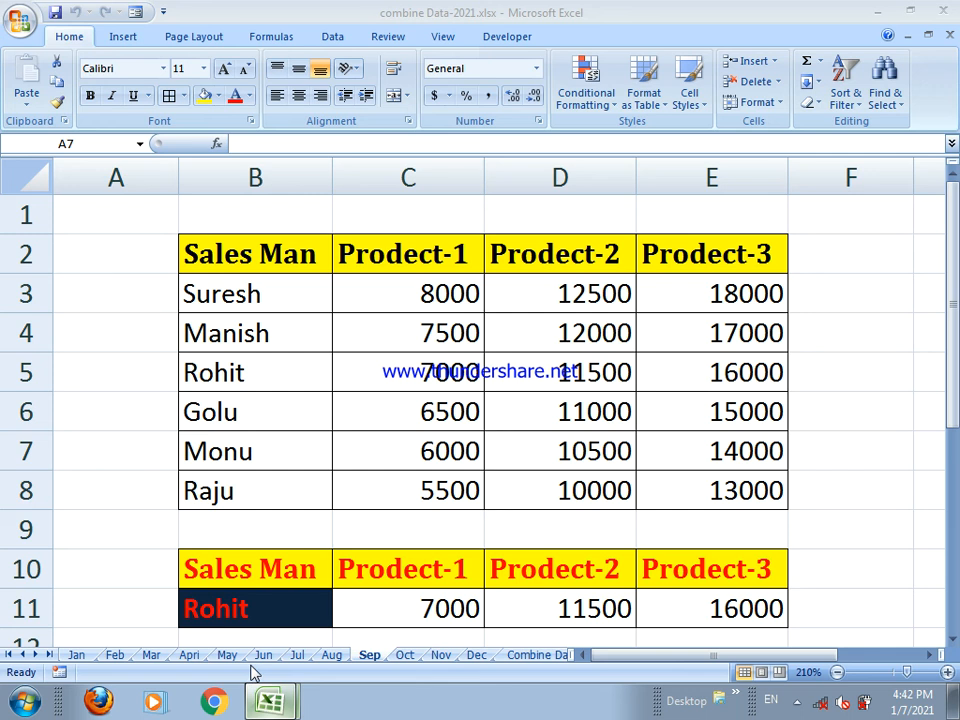
left_click(255, 673)
left_click(105, 658)
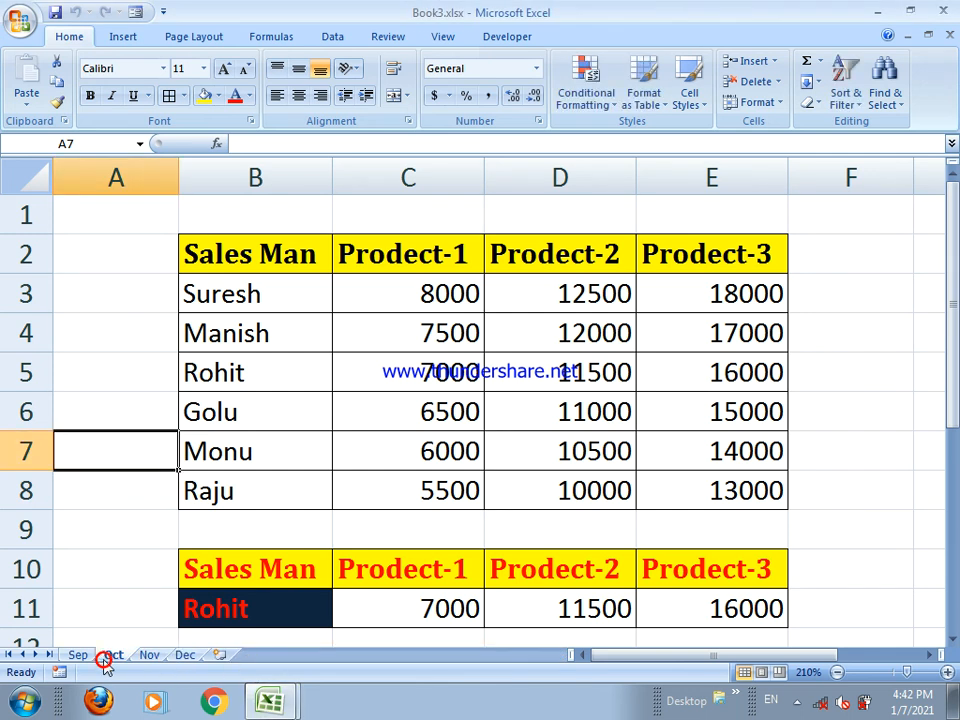
left_click(82, 657)
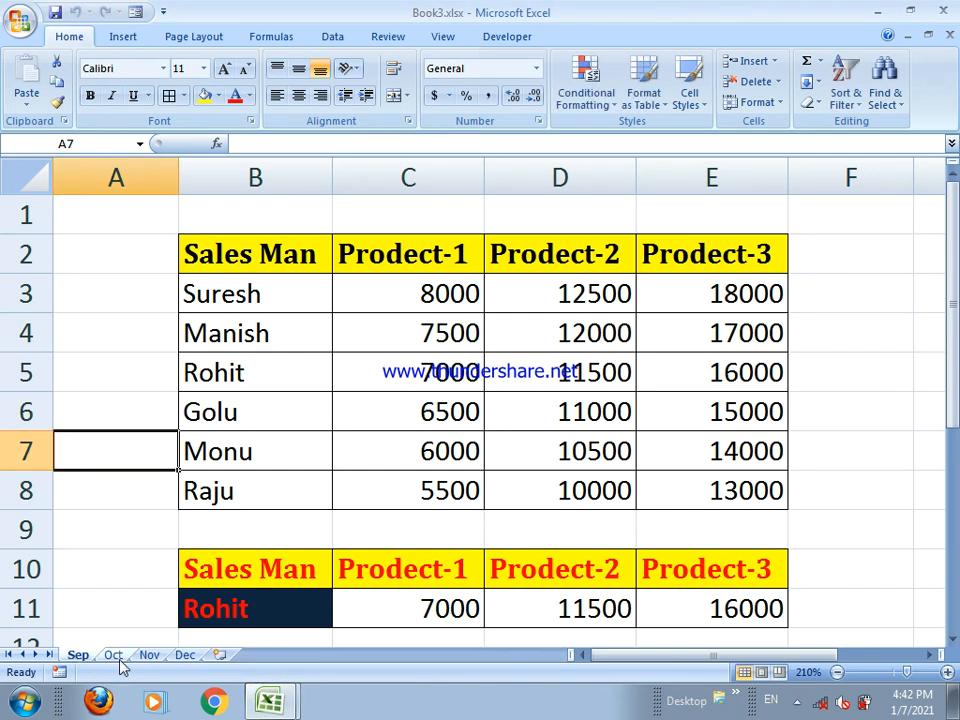
left_click(280, 706)
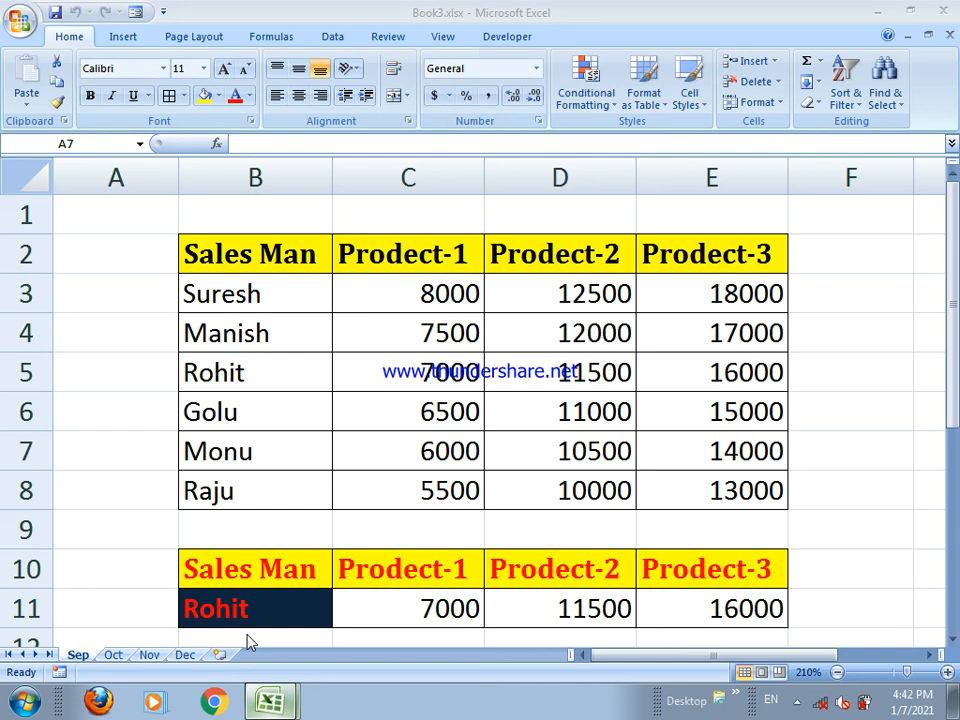
left_click(240, 663)
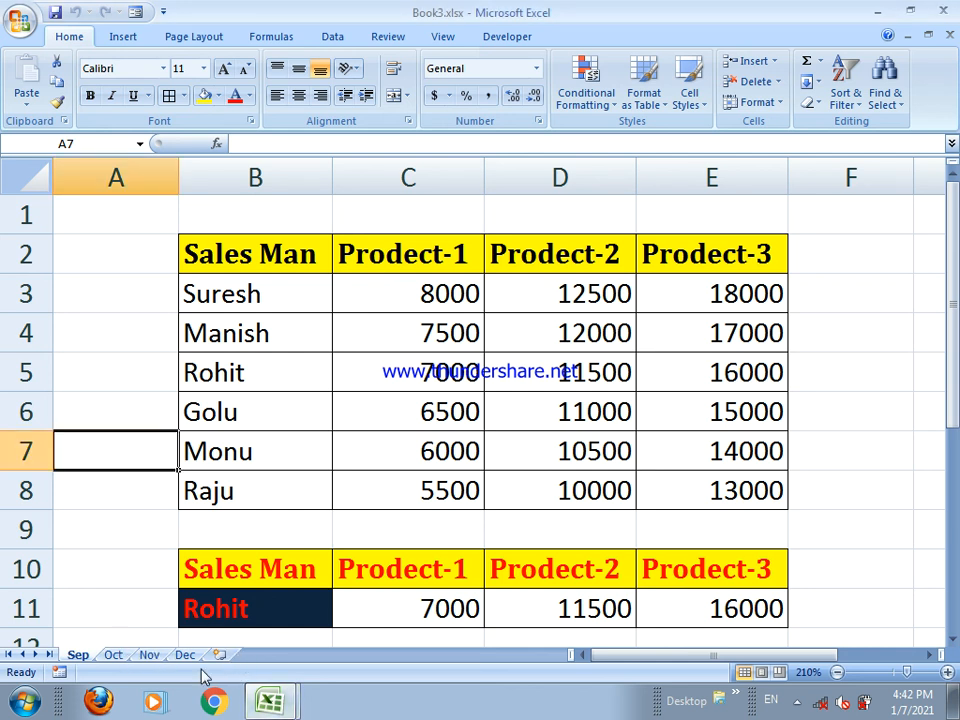
left_click(271, 704)
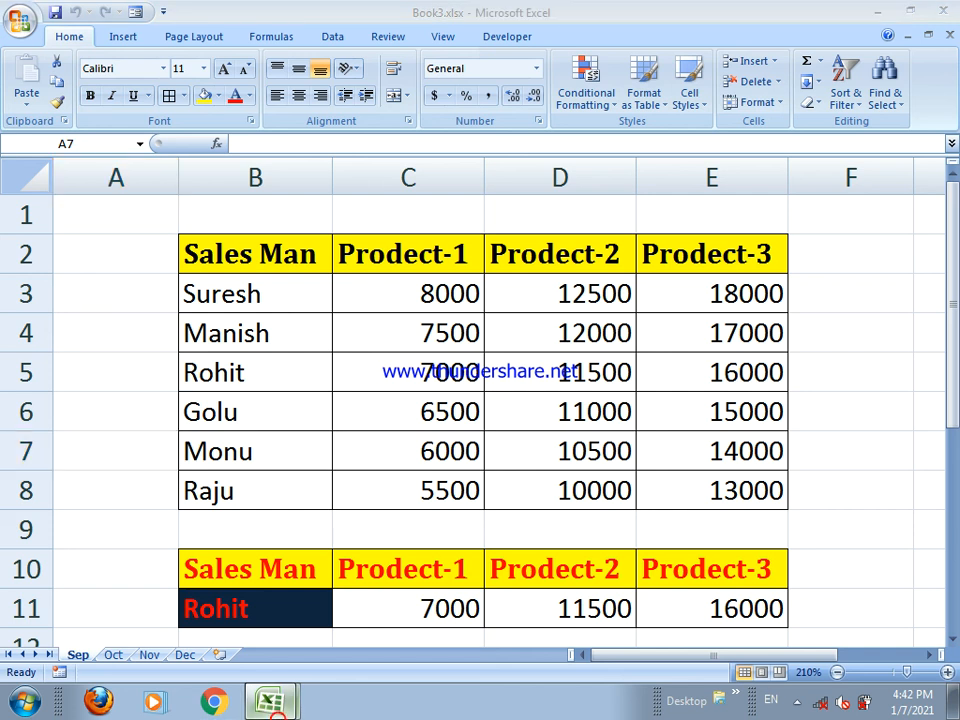
left_click(262, 639)
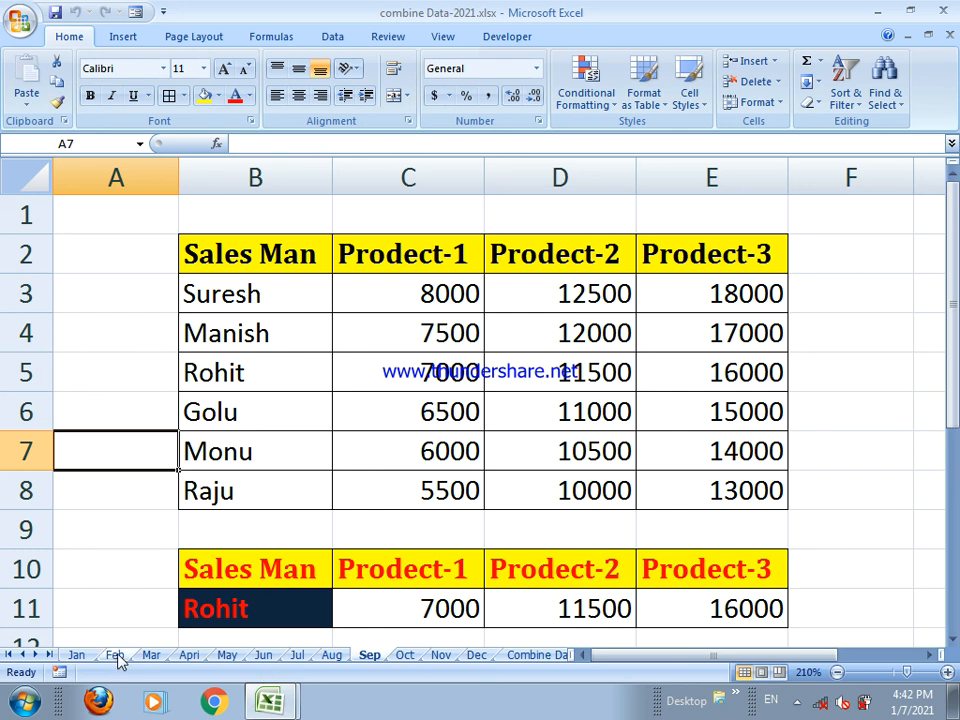
left_click_drag(943, 312, 955, 295)
left_click_drag(952, 290, 949, 313)
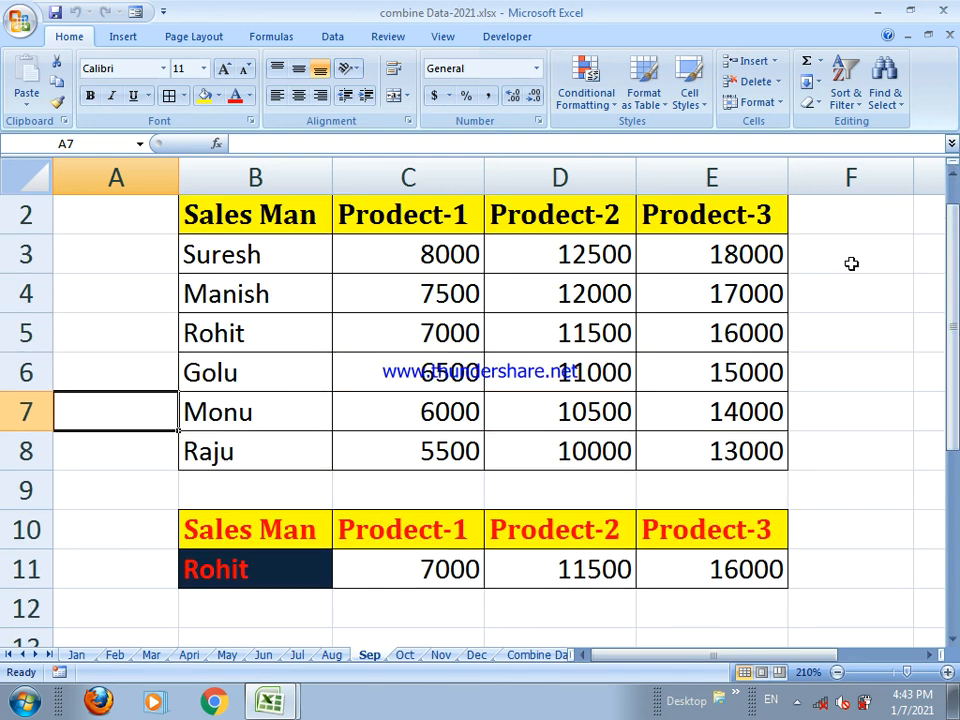
Step: Minimize all open windows to show the Windows desktop
key("super+d")
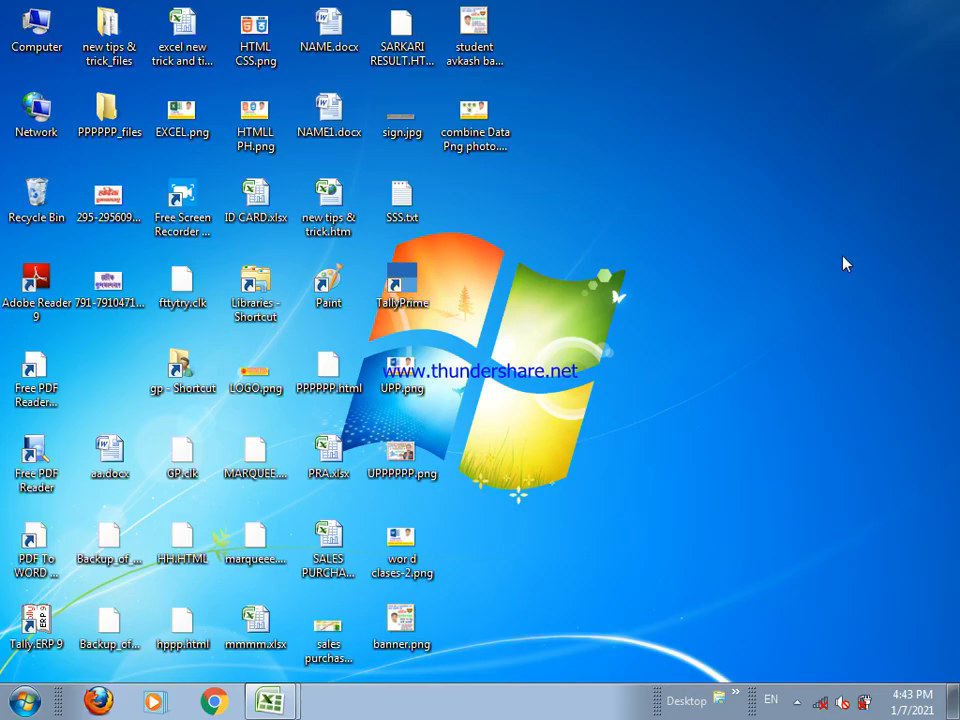
right_click(630, 205)
left_click(668, 252)
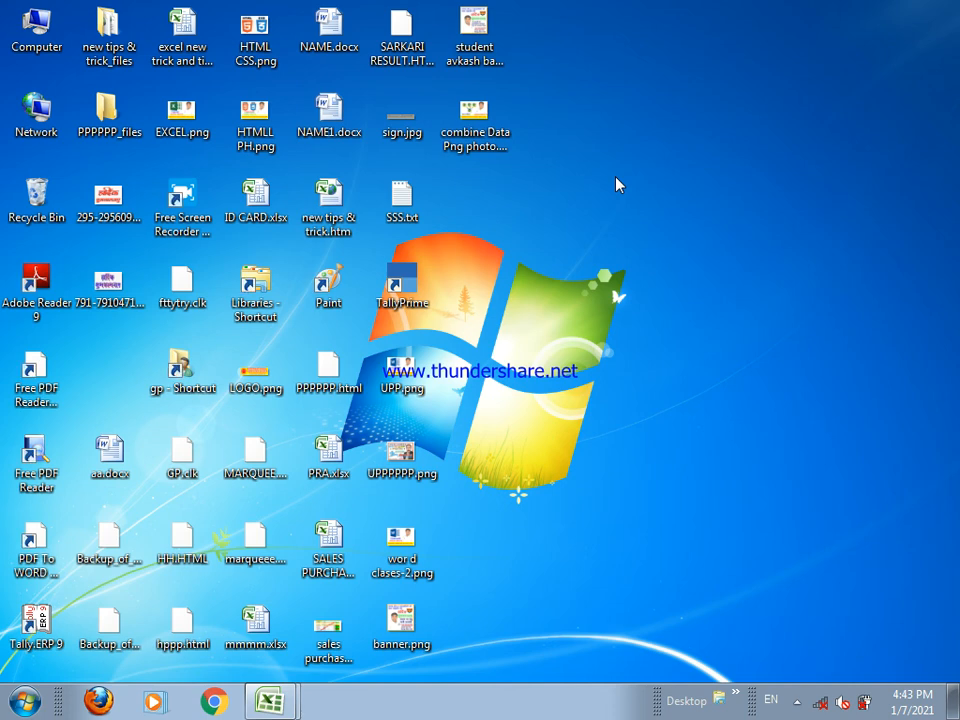